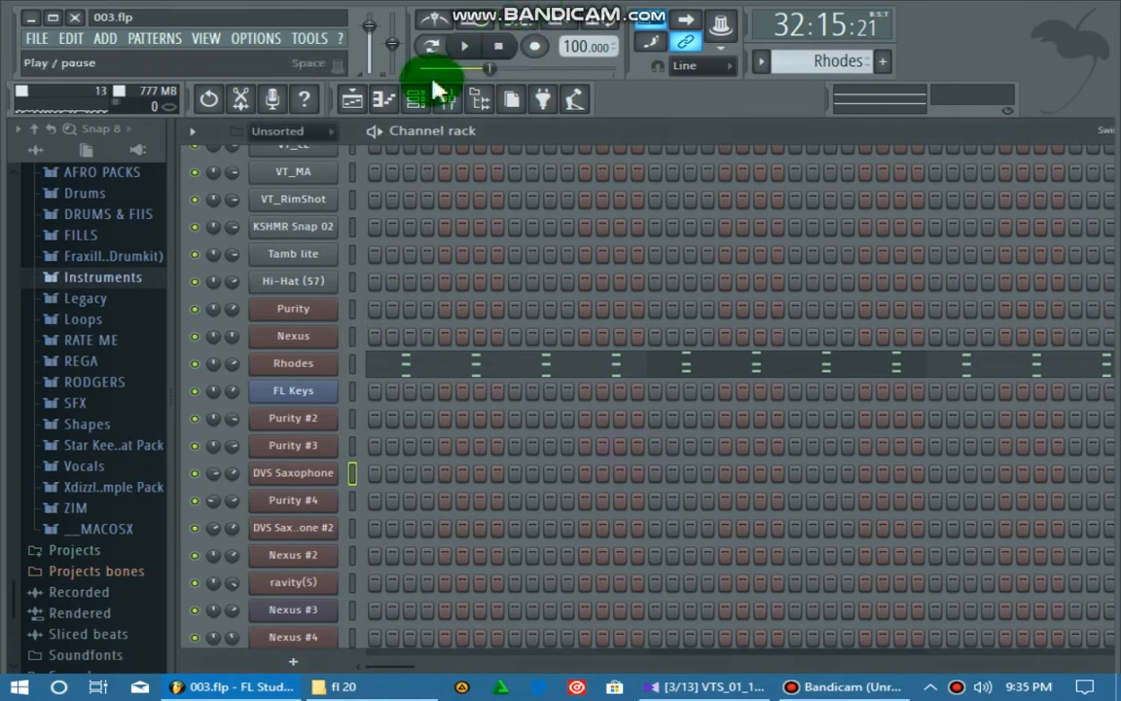
Step: Open the playlist and return the playback position to the start of the song for playing
{"action": "left_click", "coordinate": [355, 99]}
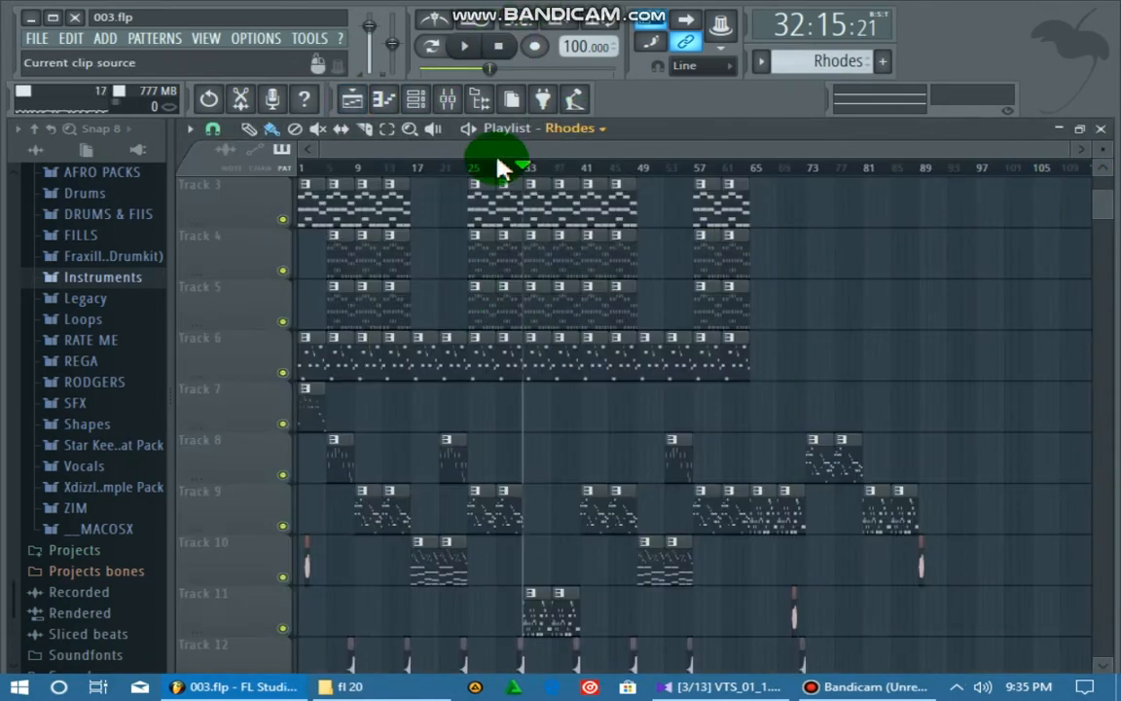
{"action": "mouse_move", "coordinate": [526, 169]}
{"action": "left_mouse_down"}
{"action": "mouse_move", "coordinate": [399, 179]}
{"action": "mouse_move", "coordinate": [267, 223]}
{"action": "left_mouse_up"}
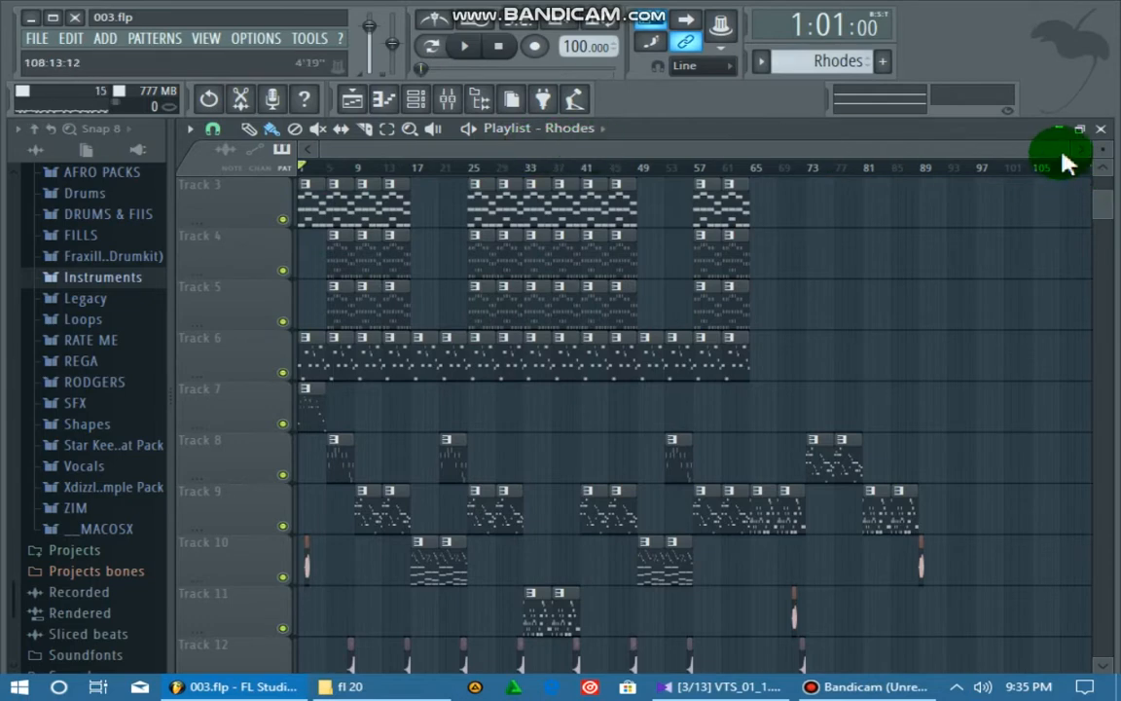
{"action": "left_click_drag", "start_coordinate": [1063, 151], "coordinate": [540, 151]}
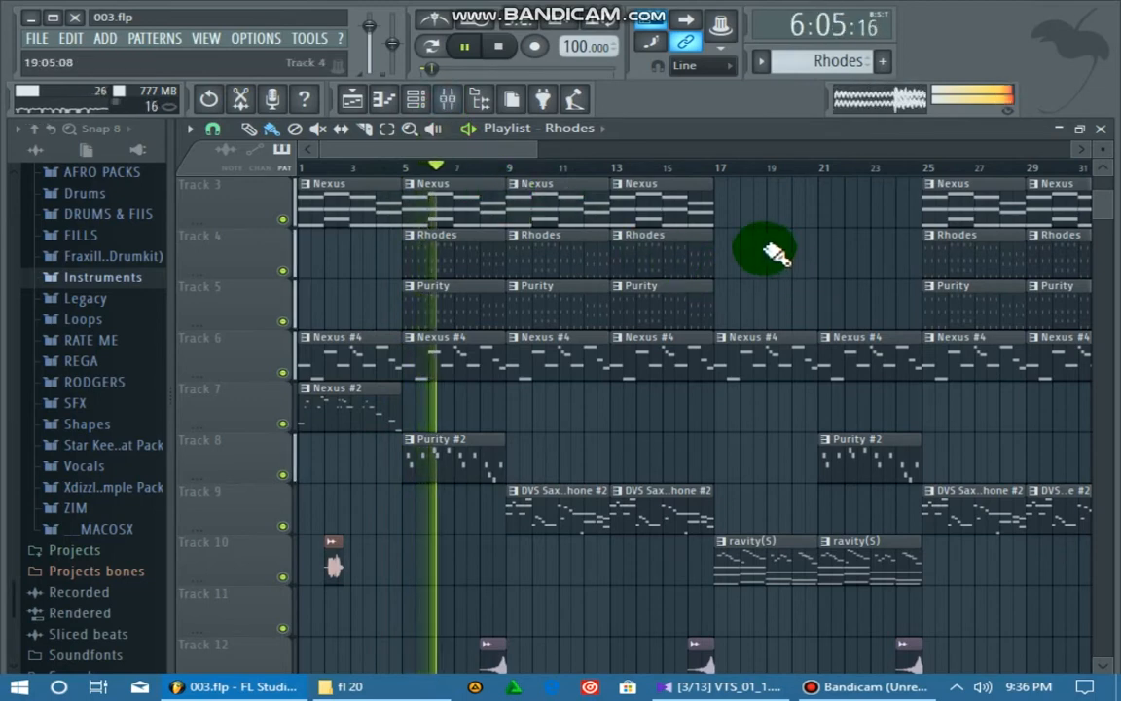
Step: Examine the clip arrangement across the playlist tracks while the song plays
{"action": "scroll", "coordinate": [496, 246], "scroll_direction": "up", "scroll_amount": 2}
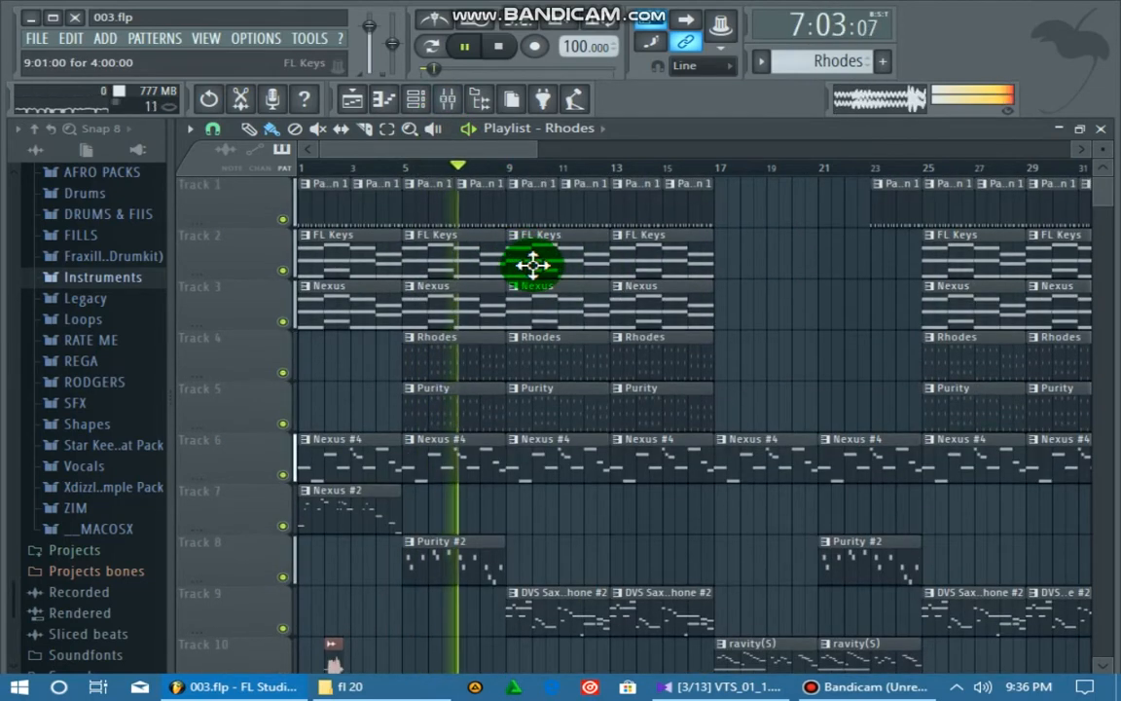
{"action": "scroll", "coordinate": [663, 380], "scroll_direction": "down", "scroll_amount": 4}
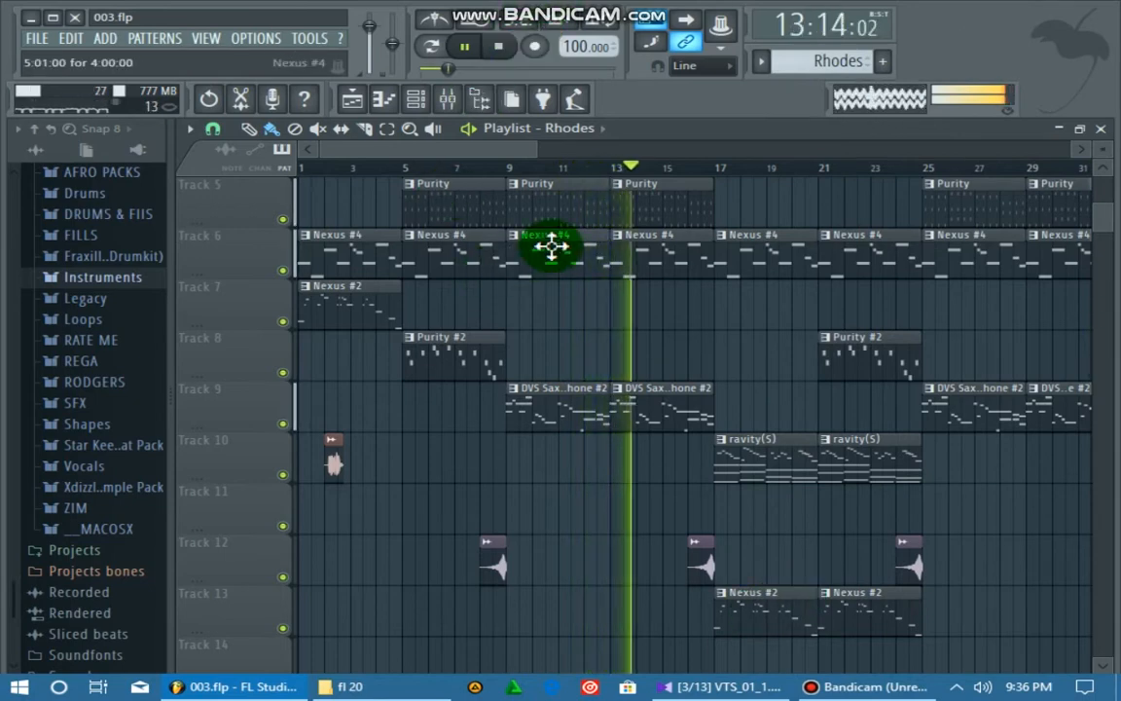
{"action": "scroll", "coordinate": [638, 253], "scroll_direction": "up", "scroll_amount": 4}
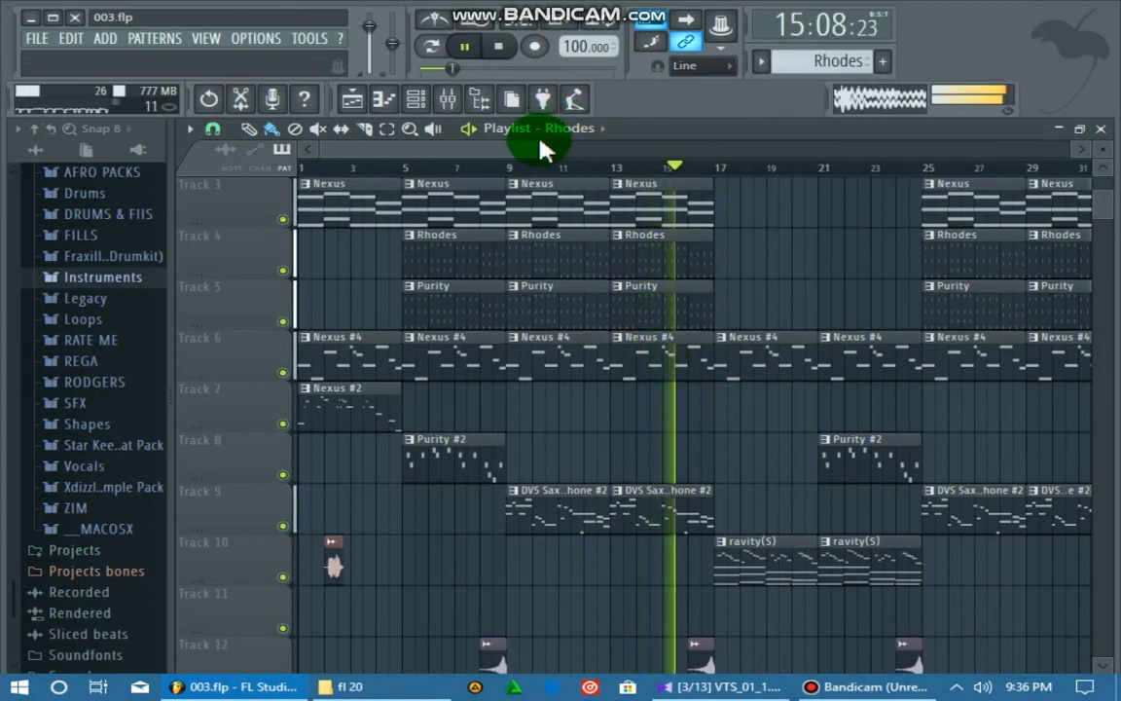
{"action": "left_click_drag", "start_coordinate": [542, 149], "coordinate": [916, 276]}
{"action": "scroll", "coordinate": [916, 295], "scroll_direction": "down", "scroll_amount": 3}
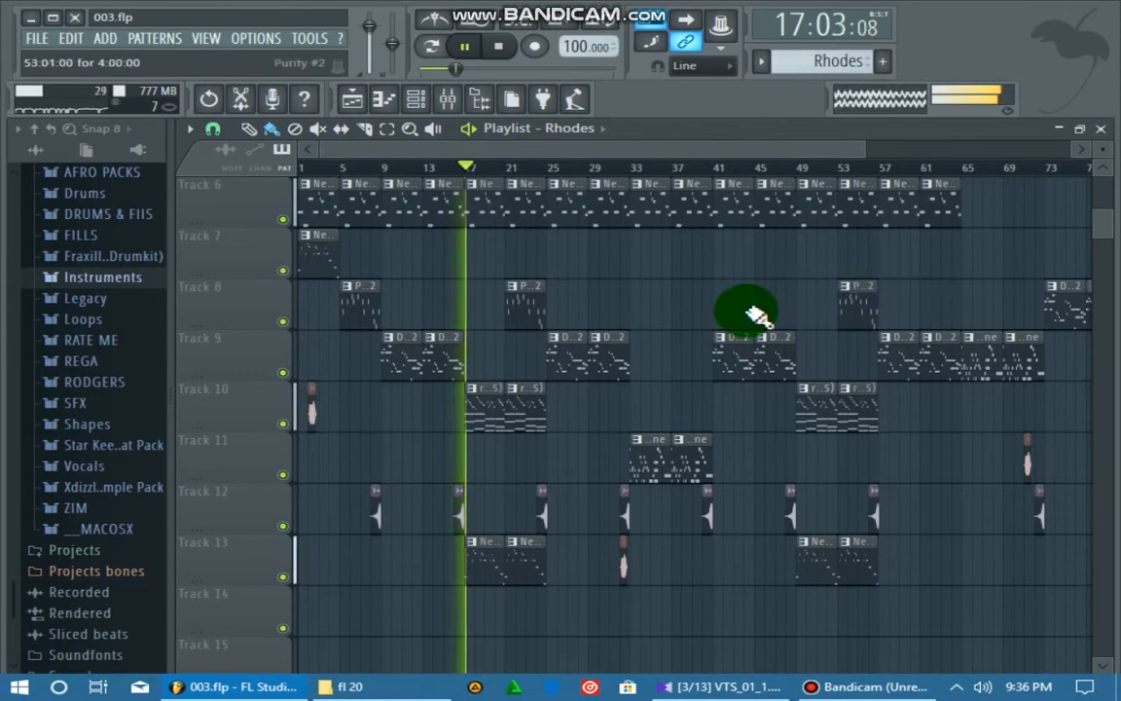
{"action": "scroll", "coordinate": [638, 397], "scroll_direction": "up", "scroll_amount": 3}
{"action": "scroll", "coordinate": [641, 401], "scroll_direction": "down", "scroll_amount": 2}
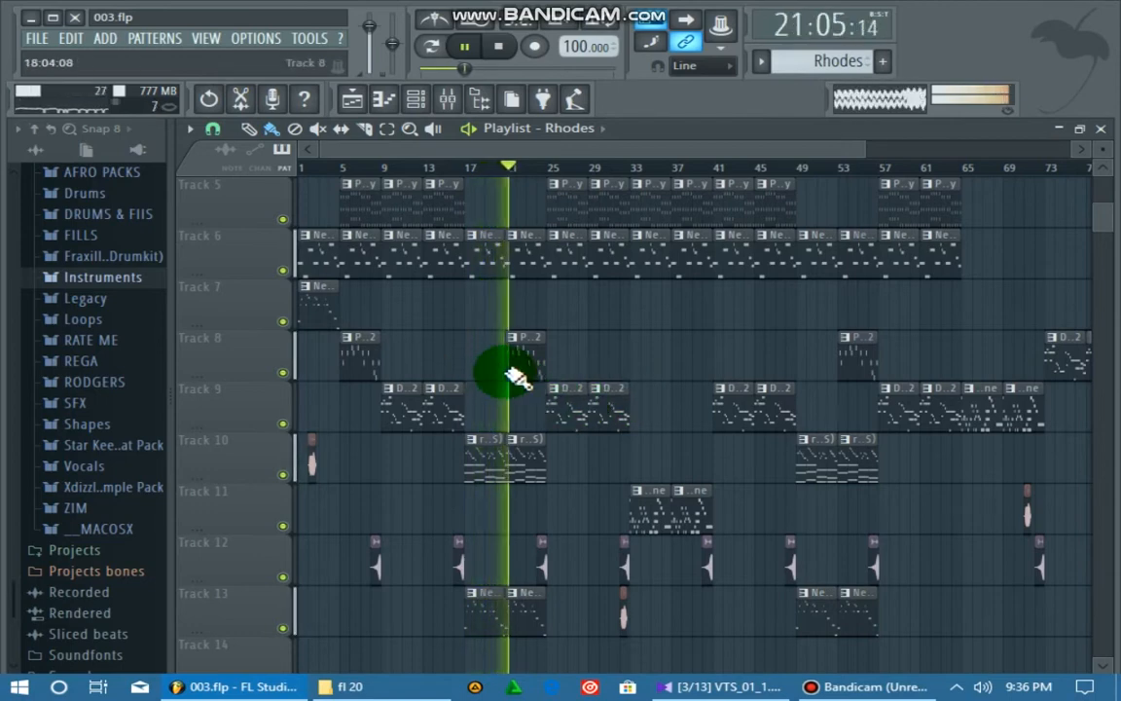
{"action": "scroll", "coordinate": [525, 370], "scroll_direction": "up", "scroll_amount": 4}
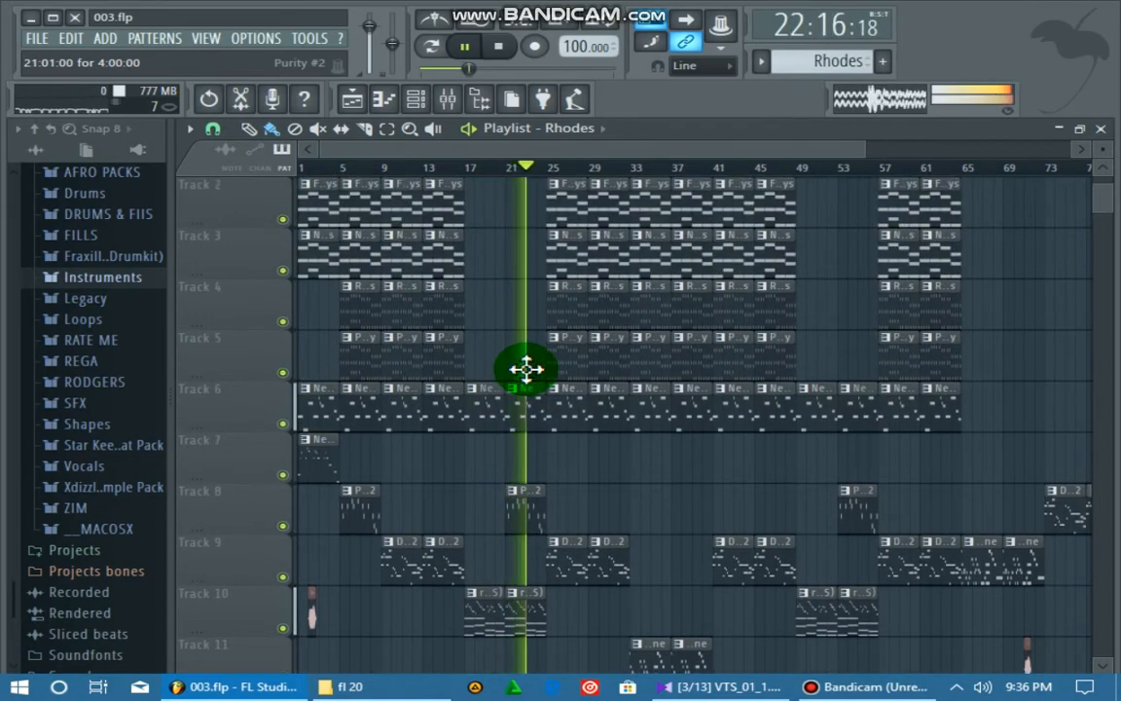
{"action": "scroll", "coordinate": [525, 370], "scroll_direction": "up", "scroll_amount": 1}
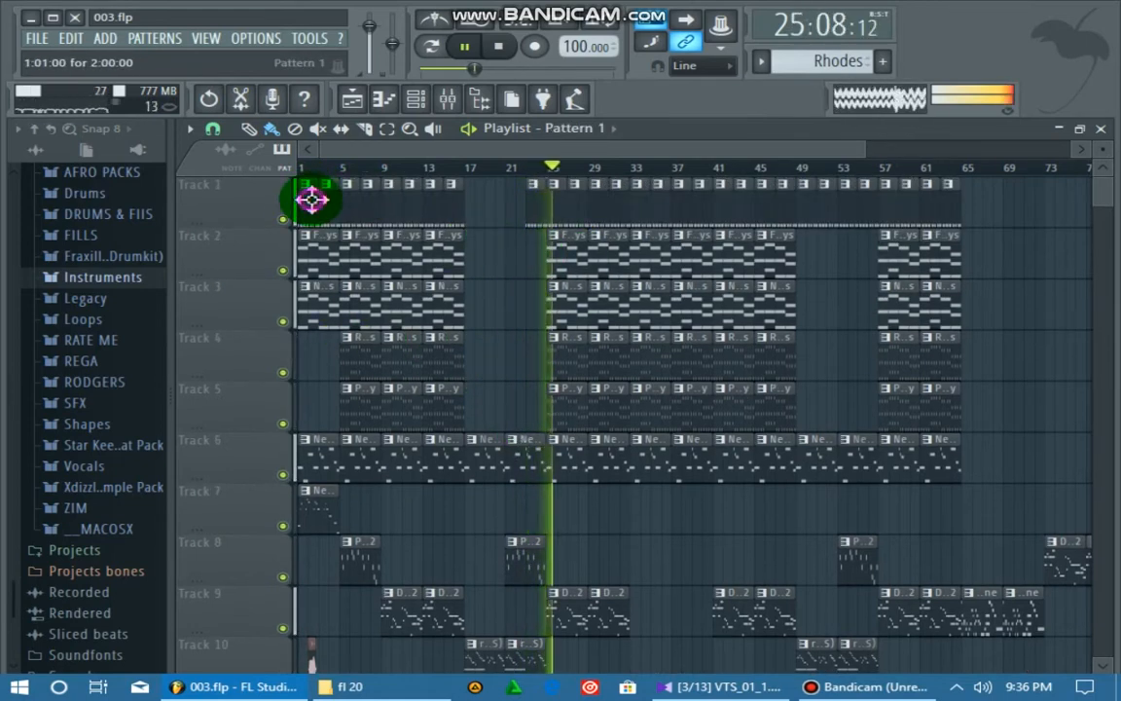
Step: Show Pattern 1 in the channel rack, play it in pattern mode, and audition its drum channels by toggling mute and solo
{"action": "left_click", "coordinate": [353, 101]}
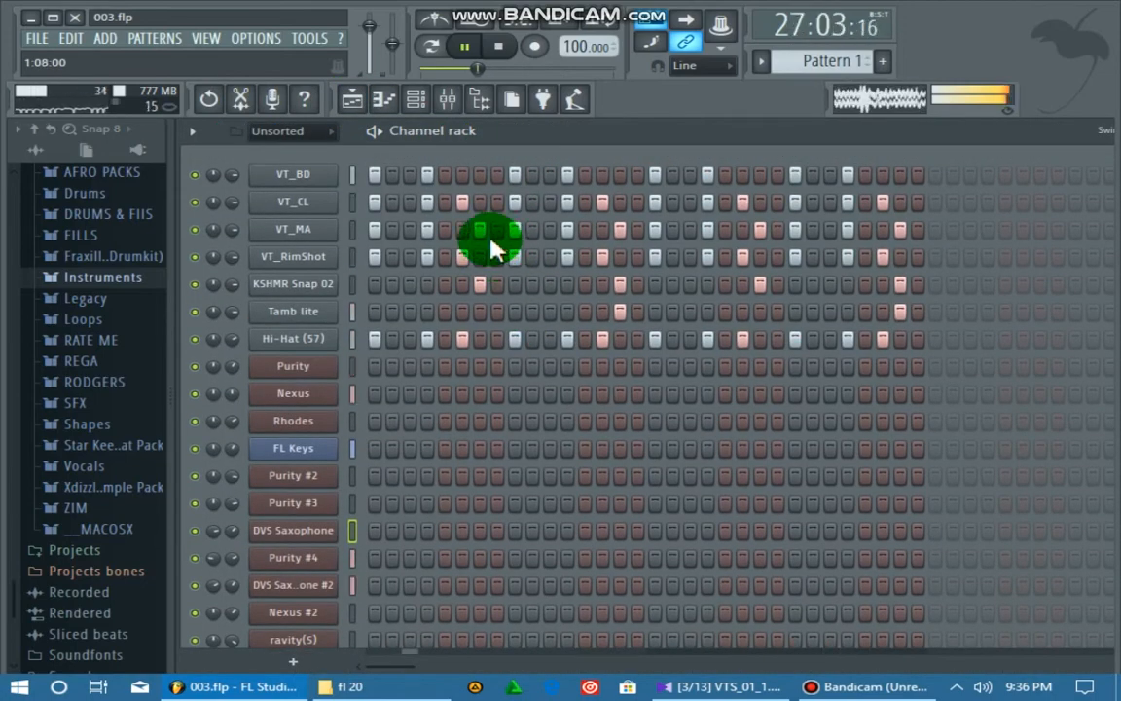
{"action": "left_click", "coordinate": [431, 47]}
{"action": "left_click", "coordinate": [447, 98]}
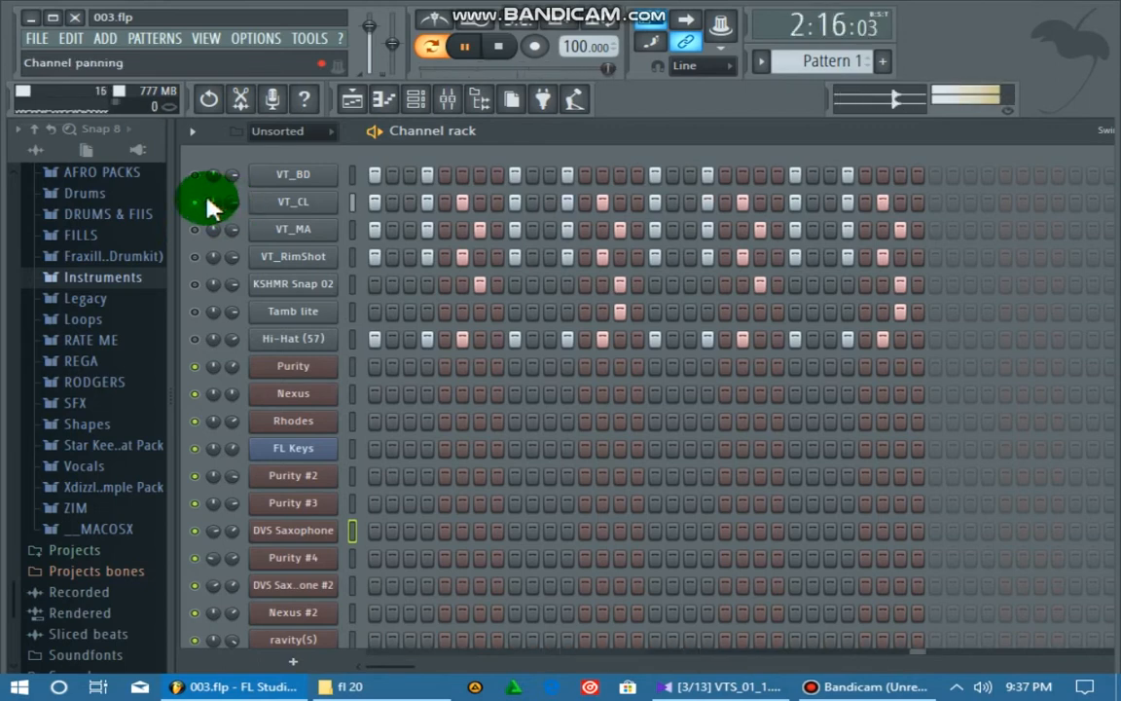
{"action": "left_click", "coordinate": [195, 201]}
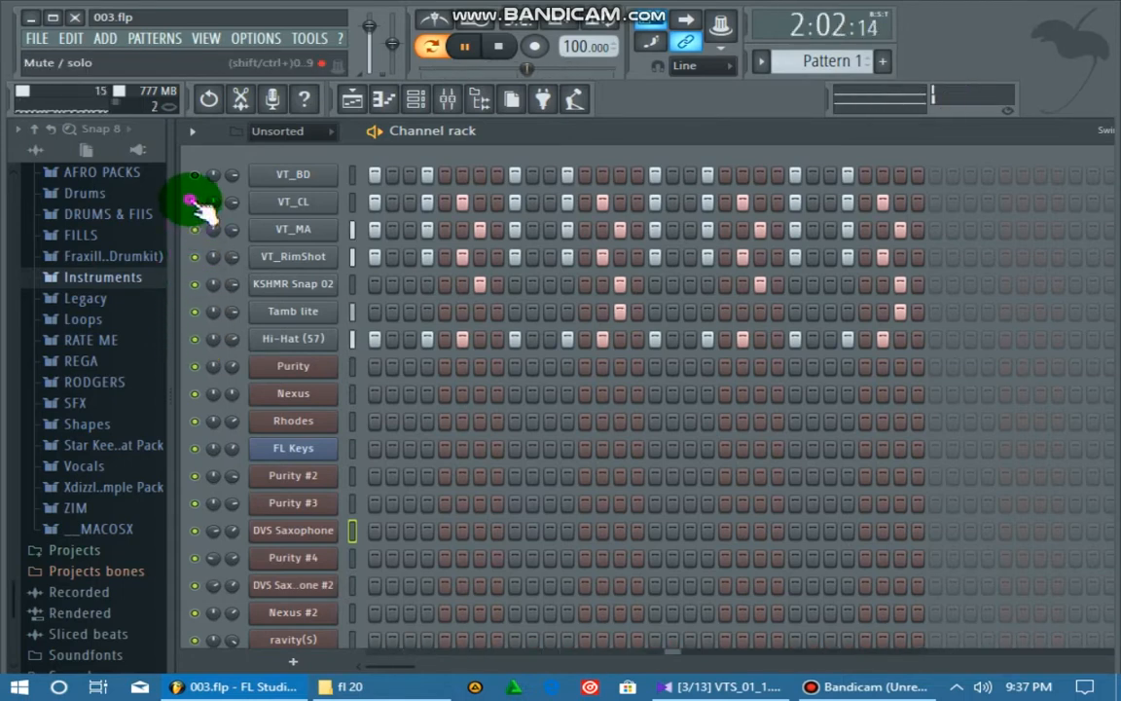
Step: Select the Sampler pattern for playback, followed by the Purity pattern
{"action": "left_click_drag", "start_coordinate": [599, 112], "coordinate": [764, 70]}
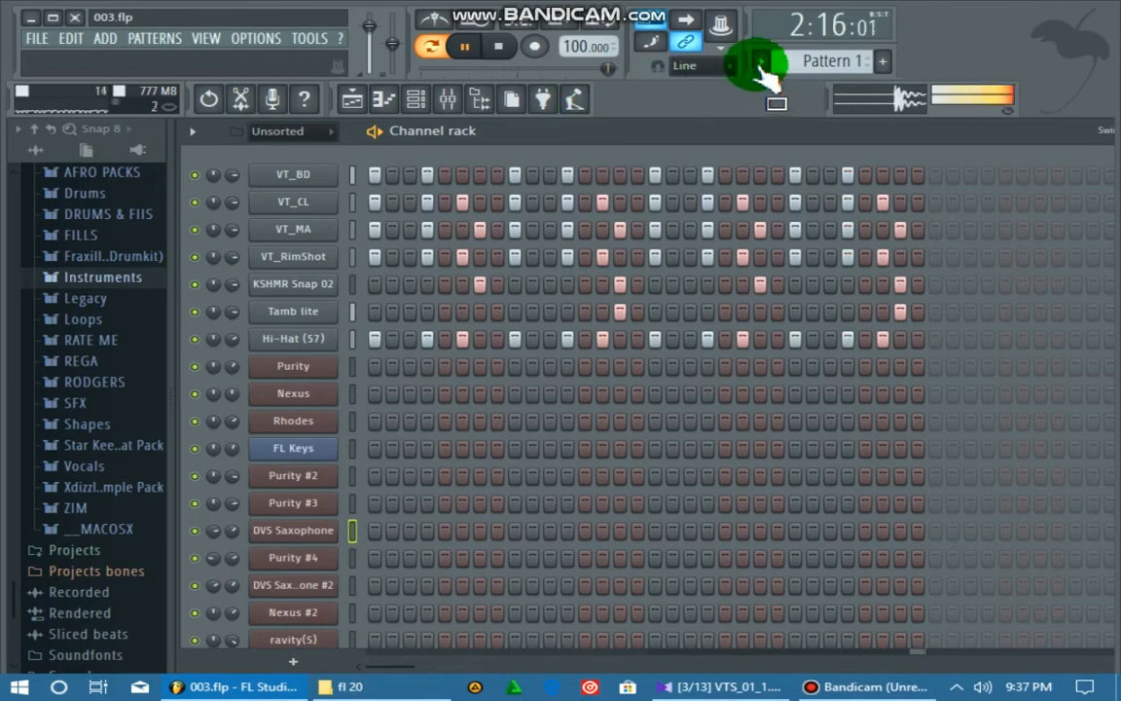
{"action": "left_click", "coordinate": [763, 66]}
{"action": "left_click", "coordinate": [764, 102]}
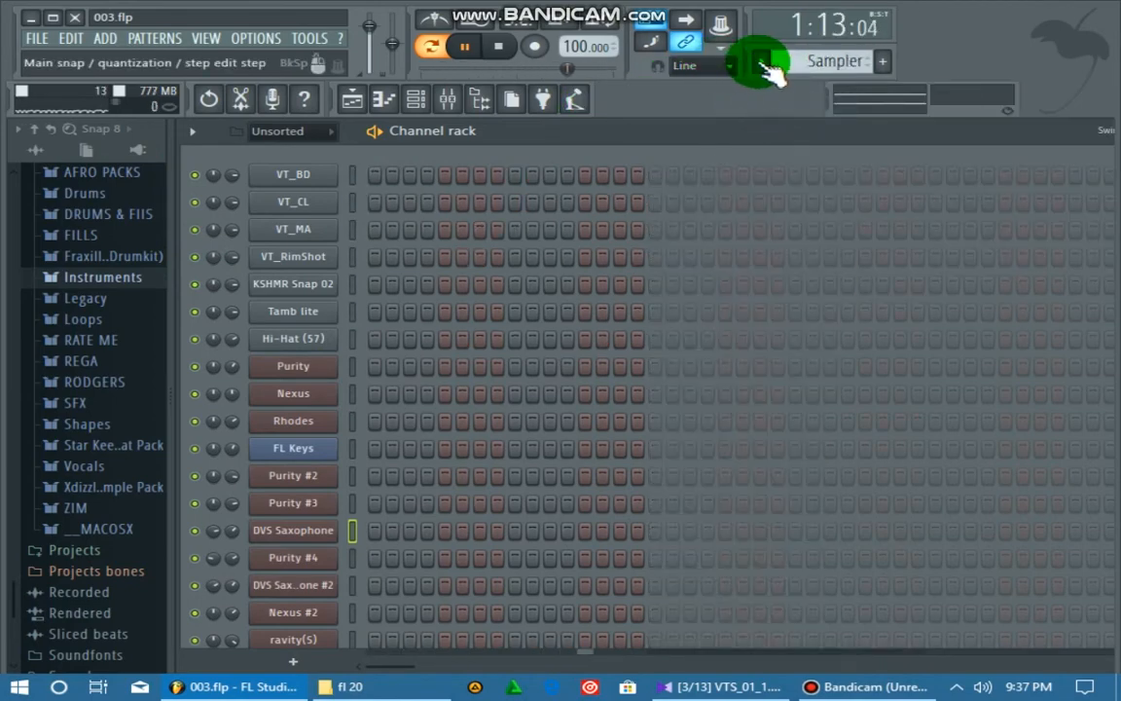
{"action": "left_click", "coordinate": [760, 62]}
{"action": "left_click", "coordinate": [770, 119]}
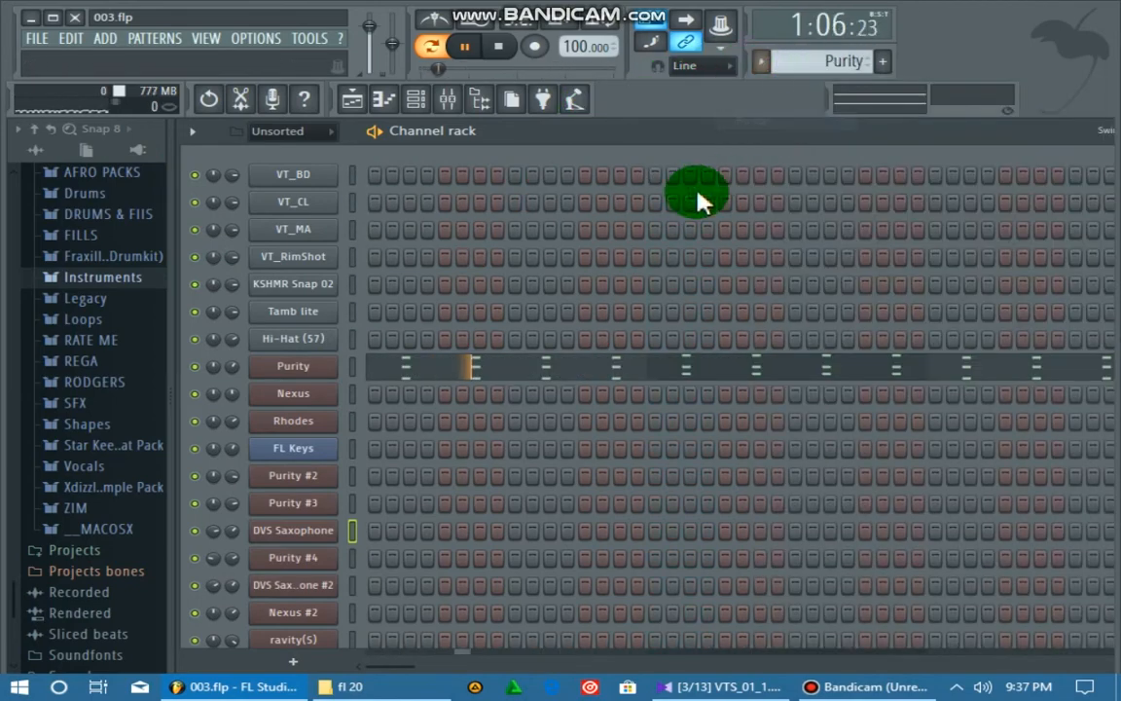
Step: Review the Purity pattern's notes in the piano roll and the preset loaded in its instrument, closing both windows
{"action": "left_click", "coordinate": [530, 371]}
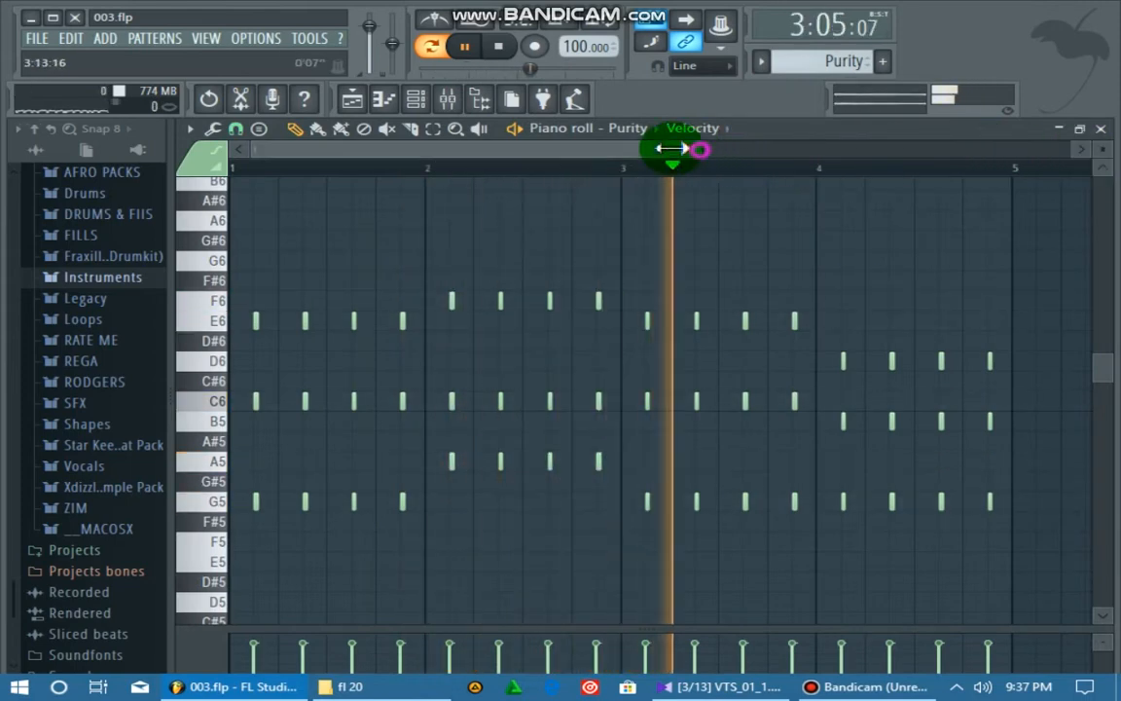
{"action": "left_click_drag", "start_coordinate": [672, 148], "coordinate": [1059, 175]}
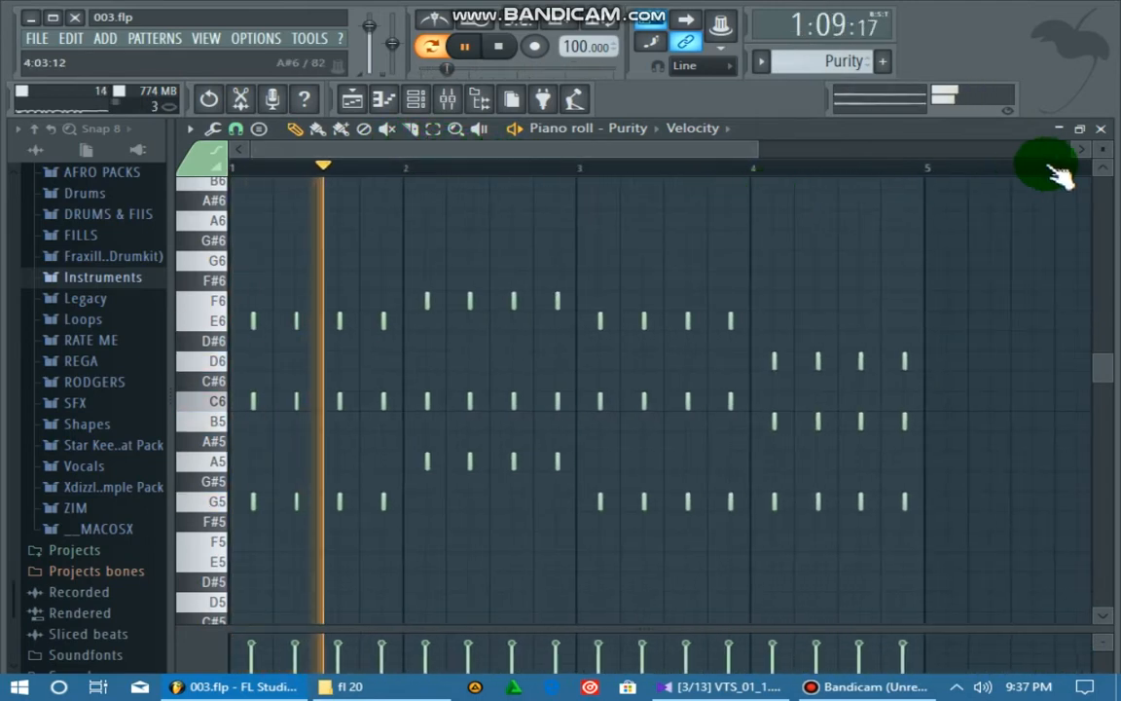
{"action": "left_click", "coordinate": [1100, 128]}
{"action": "left_click", "coordinate": [329, 367]}
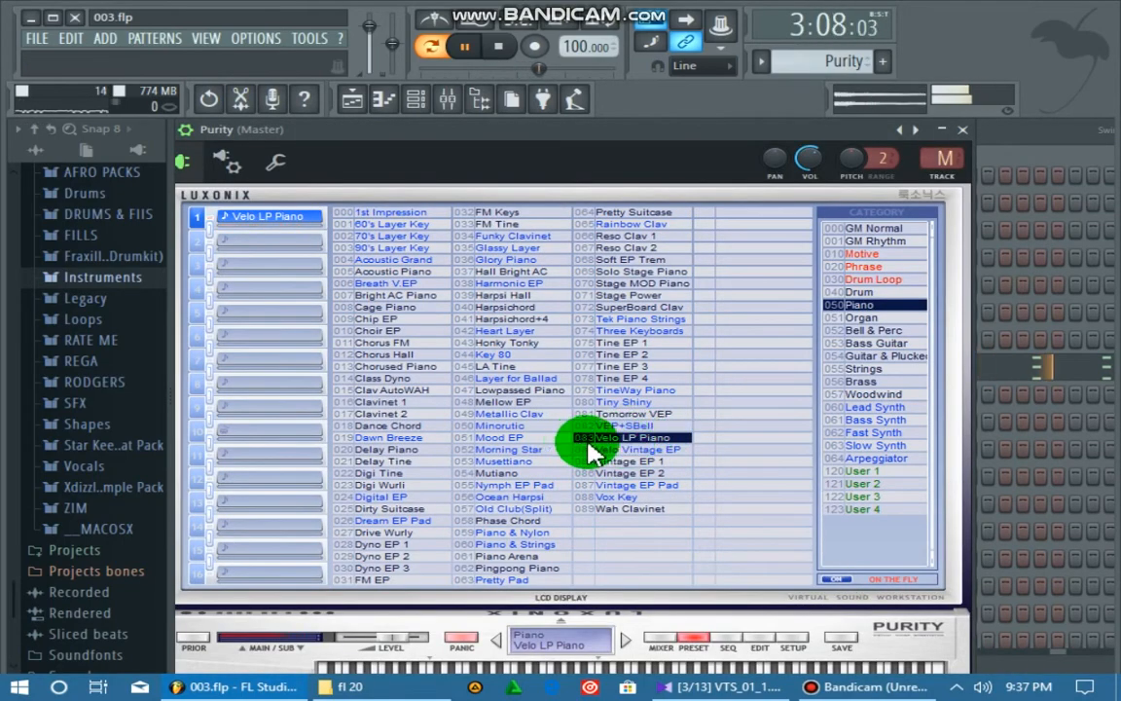
{"action": "left_click", "coordinate": [964, 131]}
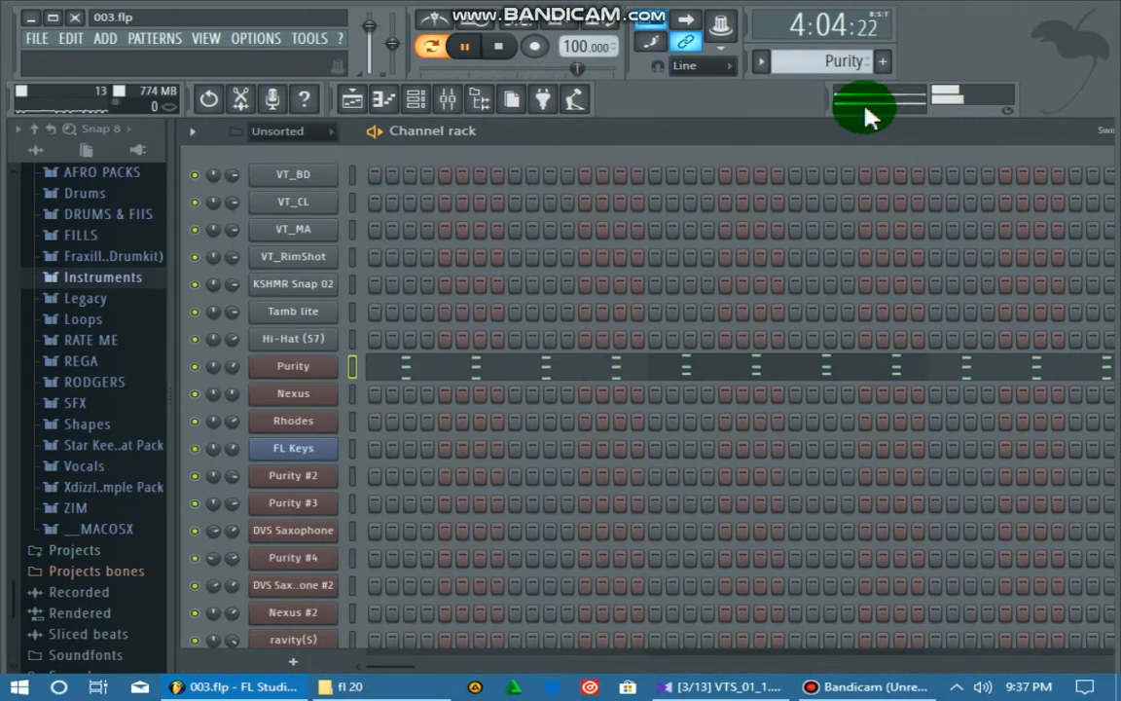
Step: Switch to the Nexus pattern and review its piano roll chords and the preset loaded in the Nexus instrument
{"action": "left_click", "coordinate": [761, 62]}
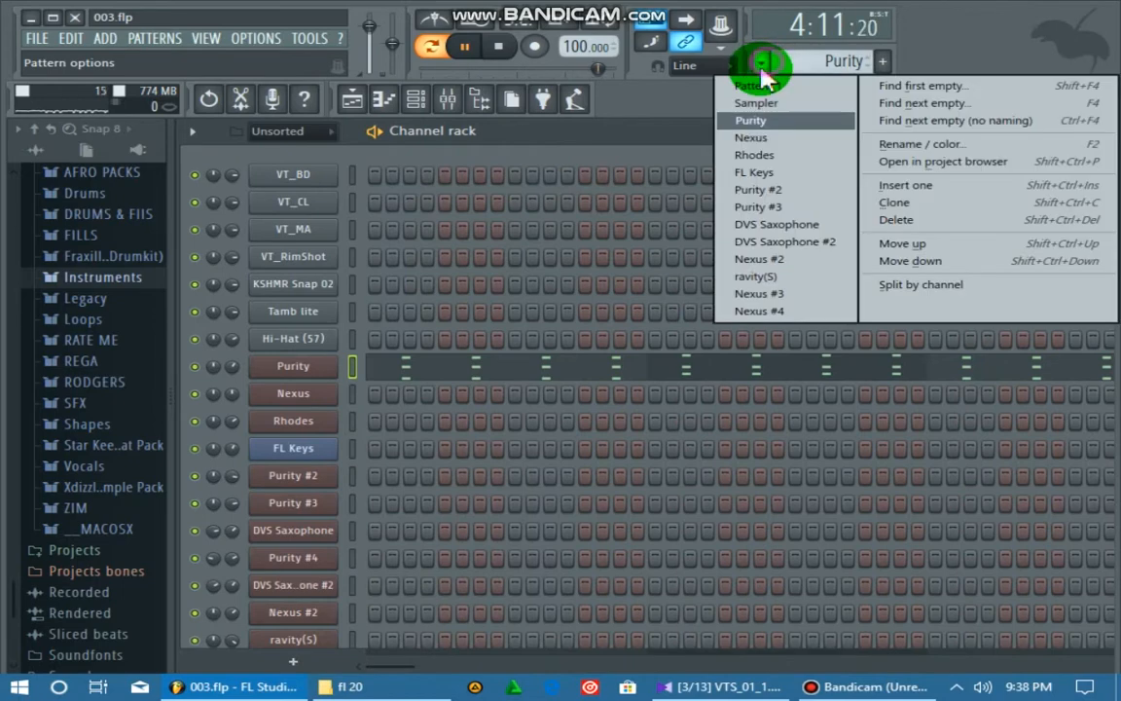
{"action": "left_click", "coordinate": [755, 137]}
{"action": "left_click", "coordinate": [574, 394]}
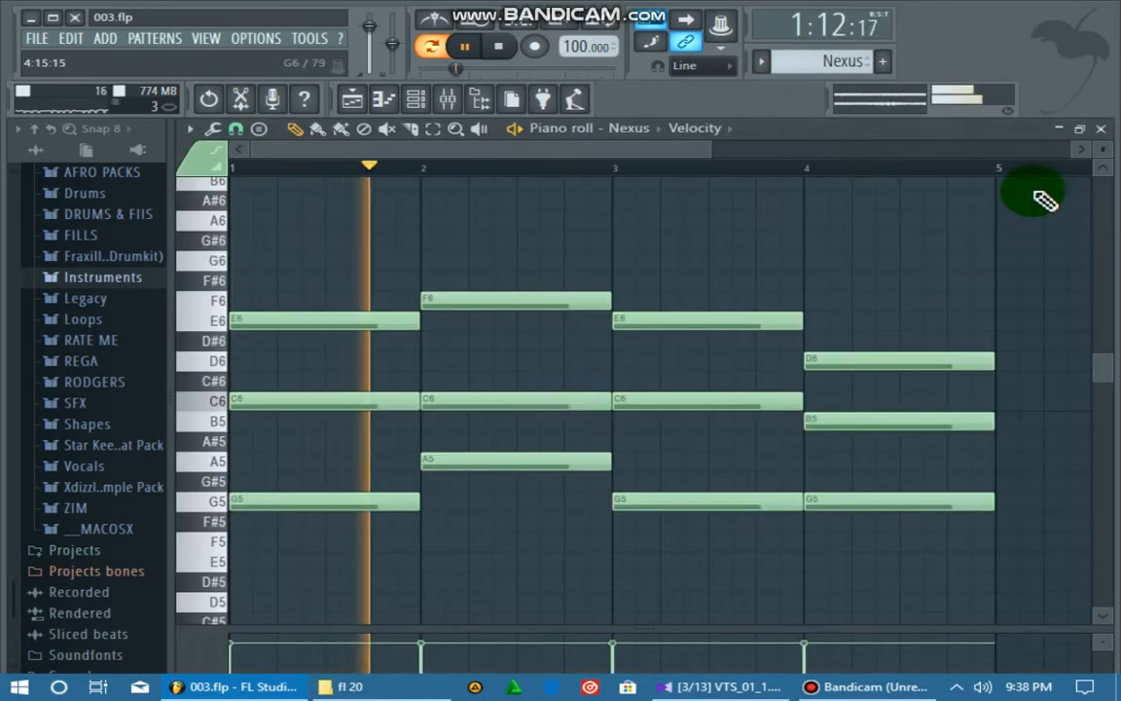
{"action": "left_click", "coordinate": [1101, 132]}
{"action": "left_click", "coordinate": [320, 389]}
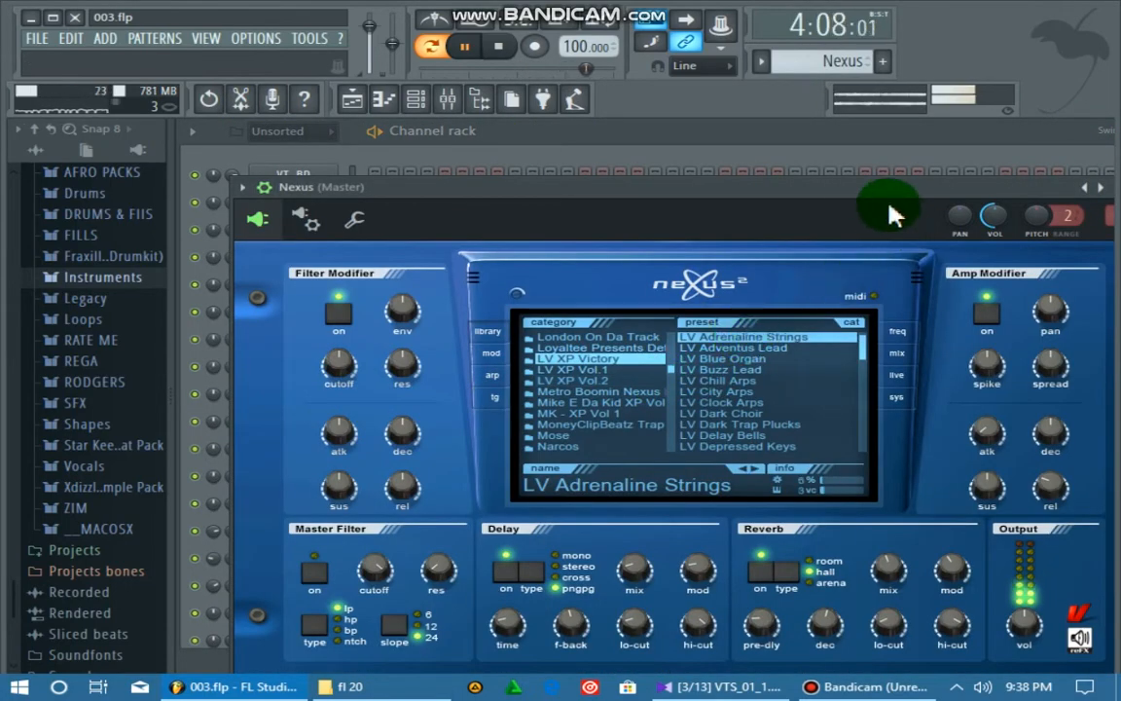
{"action": "left_click_drag", "start_coordinate": [850, 188], "coordinate": [520, 237]}
{"action": "left_click", "coordinate": [797, 236]}
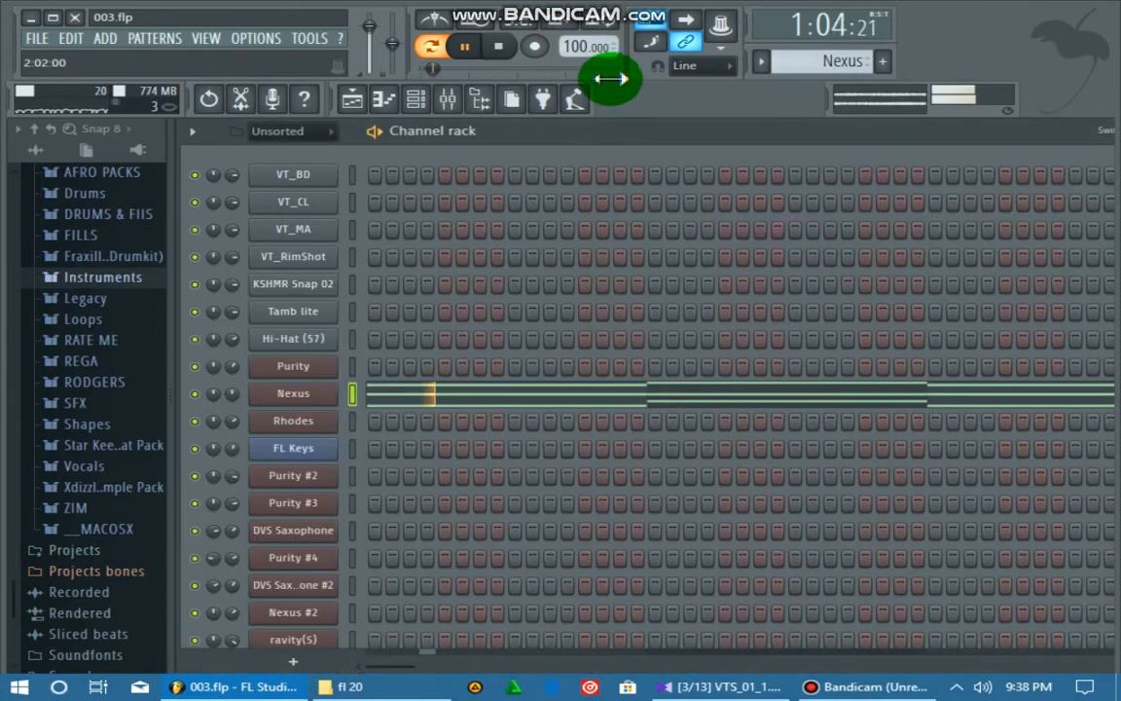
Step: Switch to the Rhodes pattern and review its piano roll notes and its DirectWave instrument settings
{"action": "left_click", "coordinate": [778, 69]}
{"action": "left_click", "coordinate": [776, 153]}
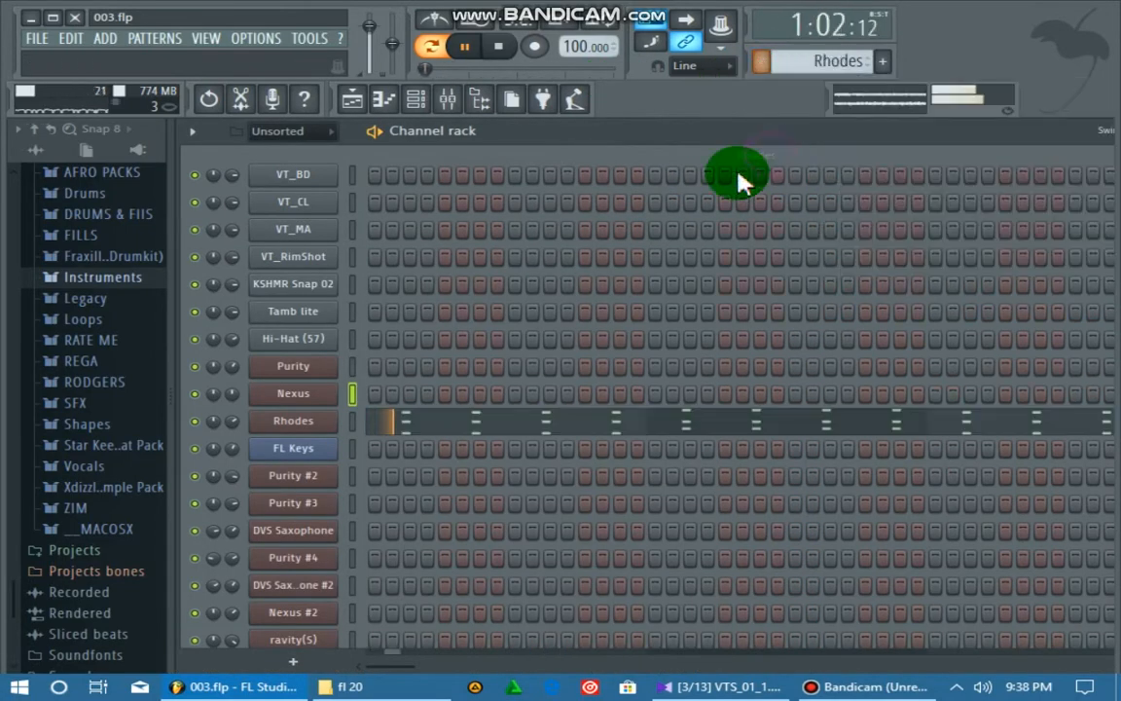
{"action": "left_click", "coordinate": [567, 425]}
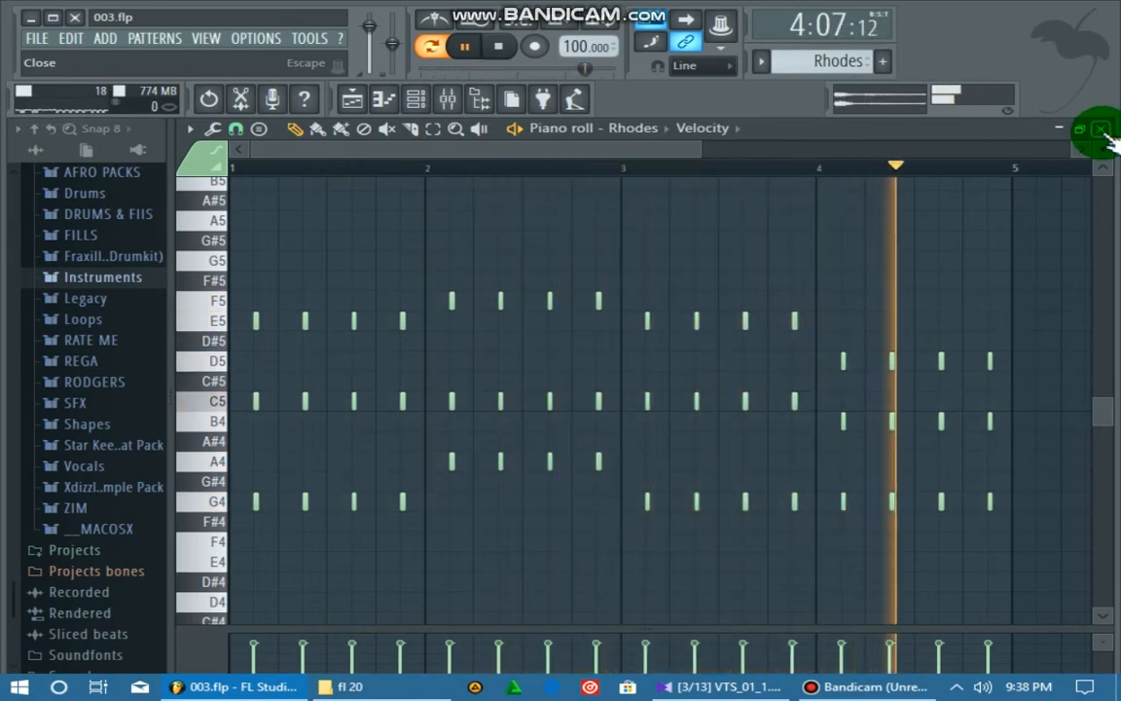
{"action": "left_click", "coordinate": [1100, 127]}
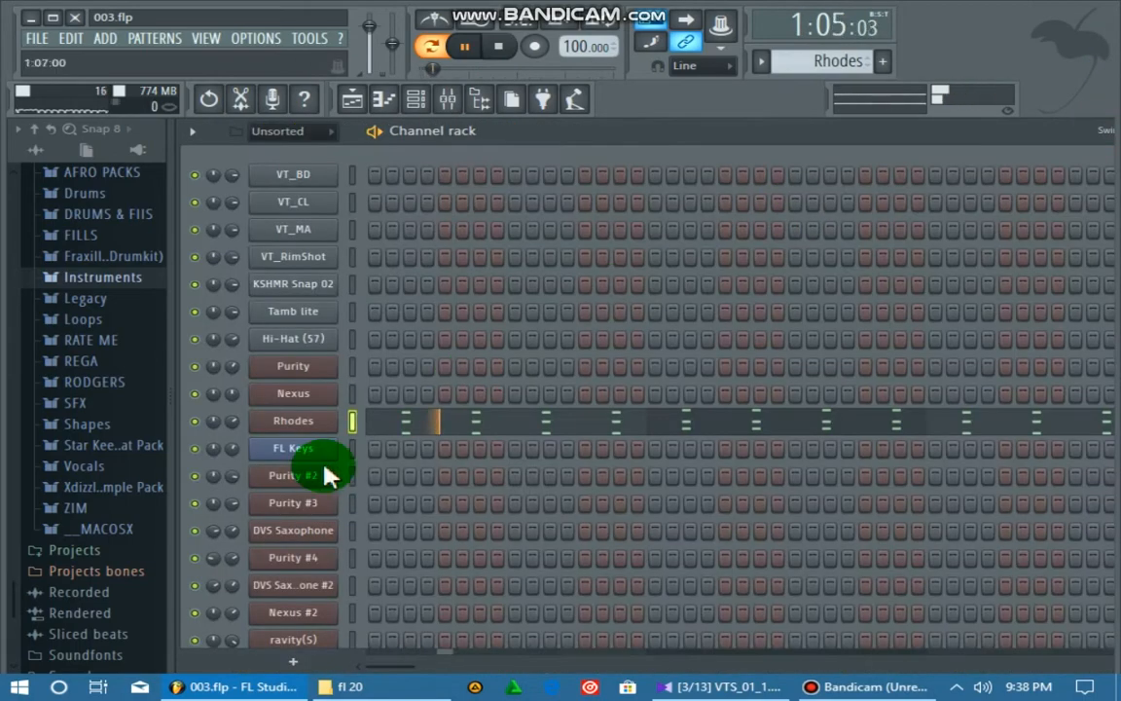
{"action": "left_click", "coordinate": [296, 424]}
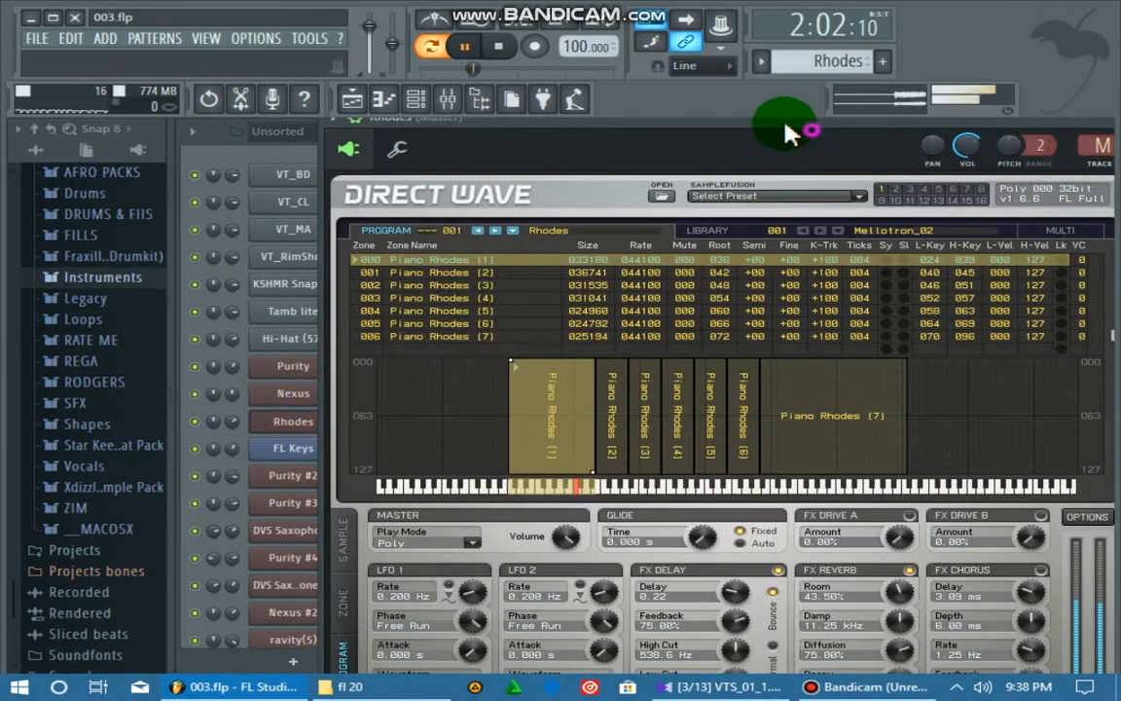
{"action": "left_click_drag", "start_coordinate": [789, 134], "coordinate": [721, 117]}
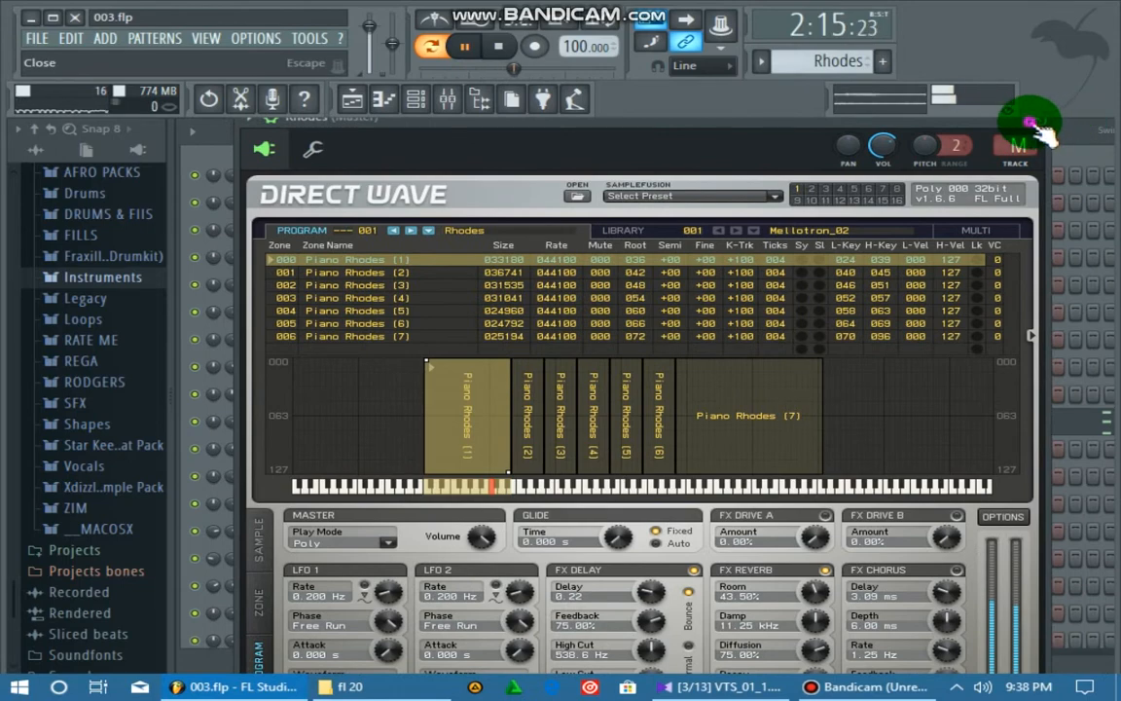
{"action": "left_click", "coordinate": [1034, 124]}
Step: Switch to the FL Keys pattern and review its piano roll chords and instrument settings
{"action": "left_click", "coordinate": [760, 65]}
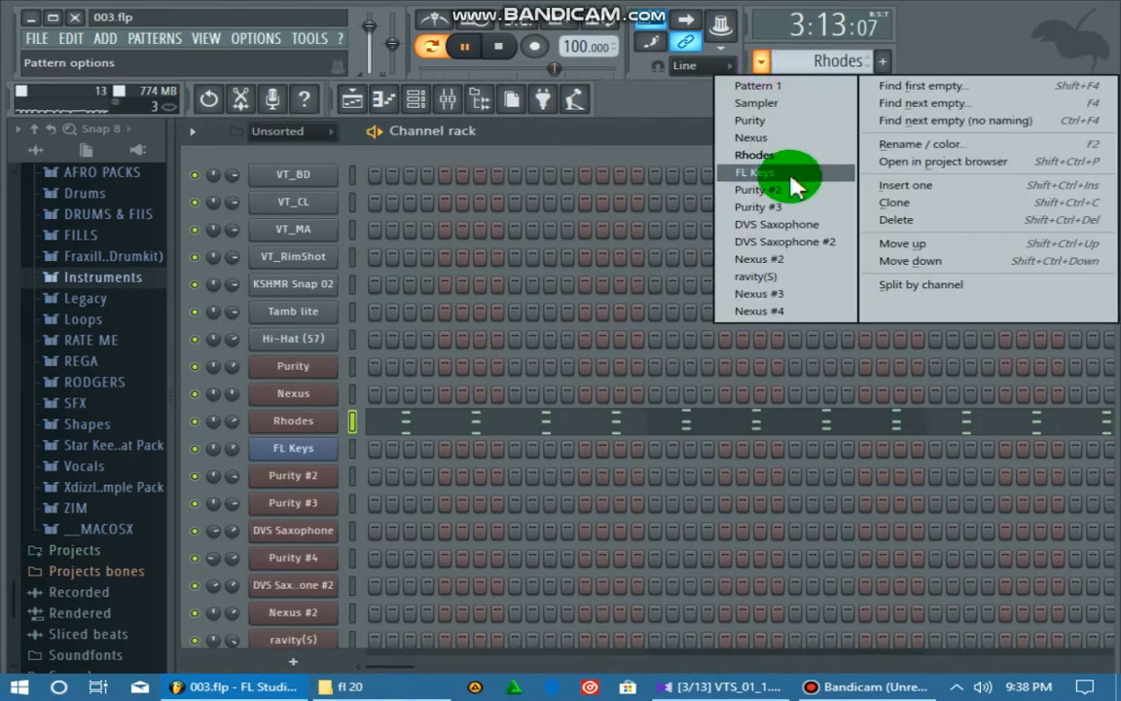
{"action": "left_click", "coordinate": [782, 173]}
{"action": "left_click", "coordinate": [561, 450]}
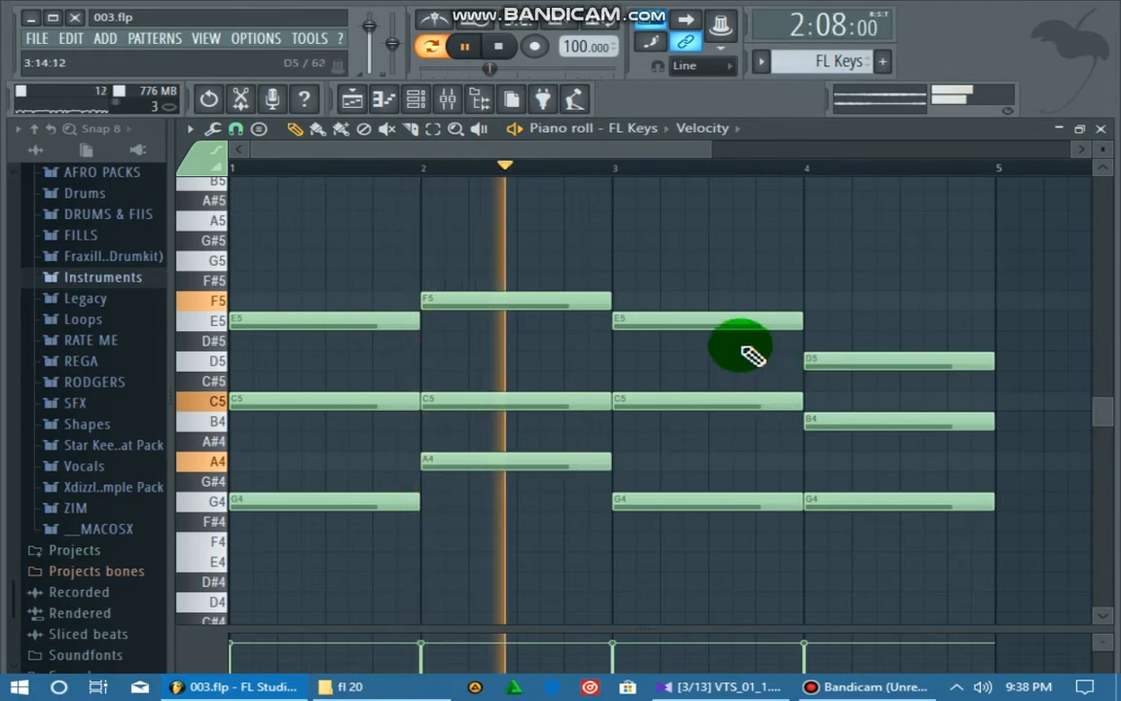
{"action": "left_click", "coordinate": [1103, 131]}
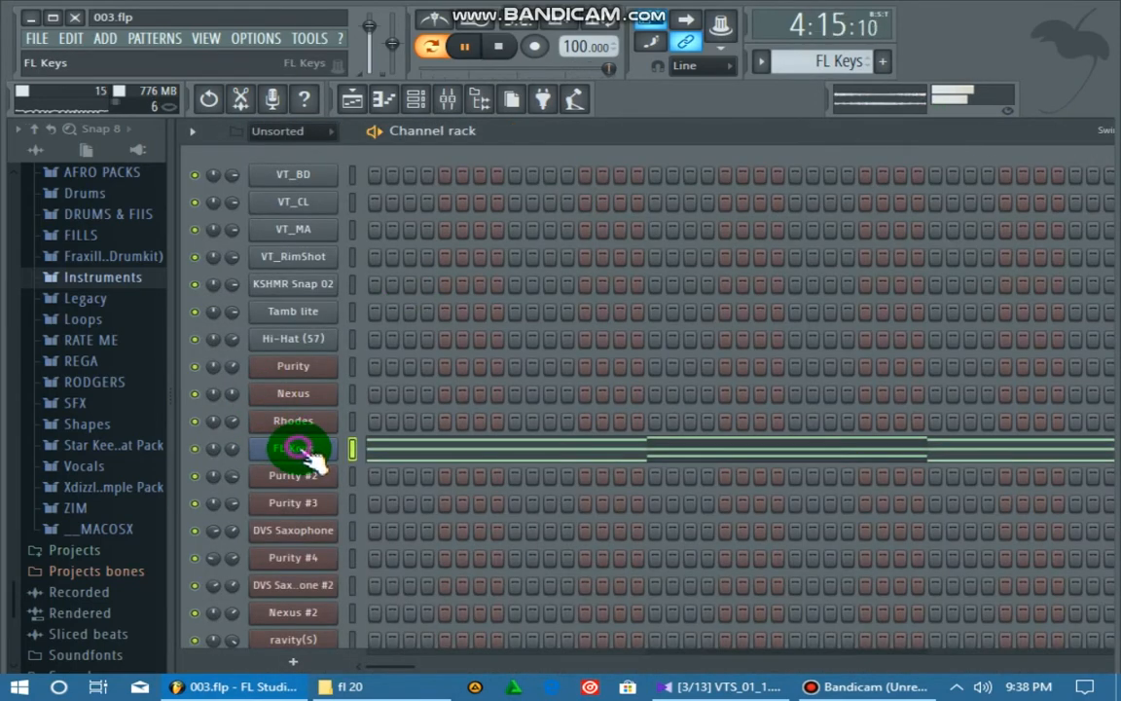
{"action": "left_click", "coordinate": [295, 448]}
{"action": "left_click", "coordinate": [793, 202]}
Step: Switch to the Purity #2 pattern and review its piano roll notes and the preset loaded in its Purity instrument
{"action": "left_click", "coordinate": [761, 61]}
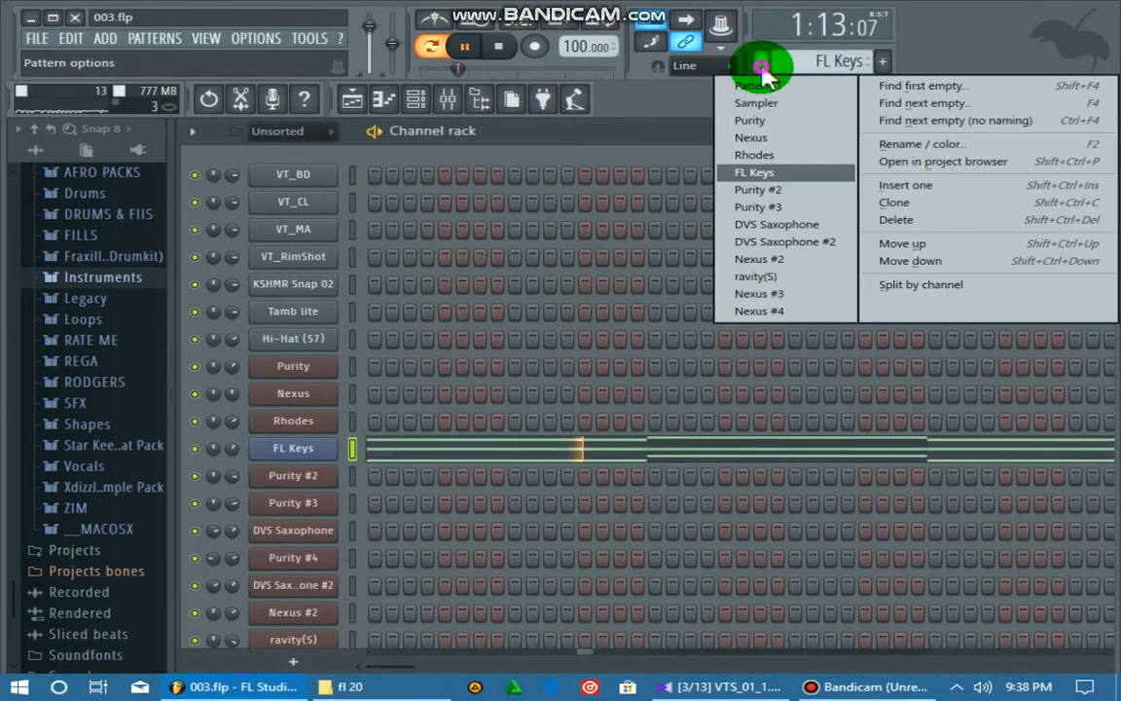
{"action": "left_click", "coordinate": [754, 195]}
{"action": "left_click", "coordinate": [550, 476]}
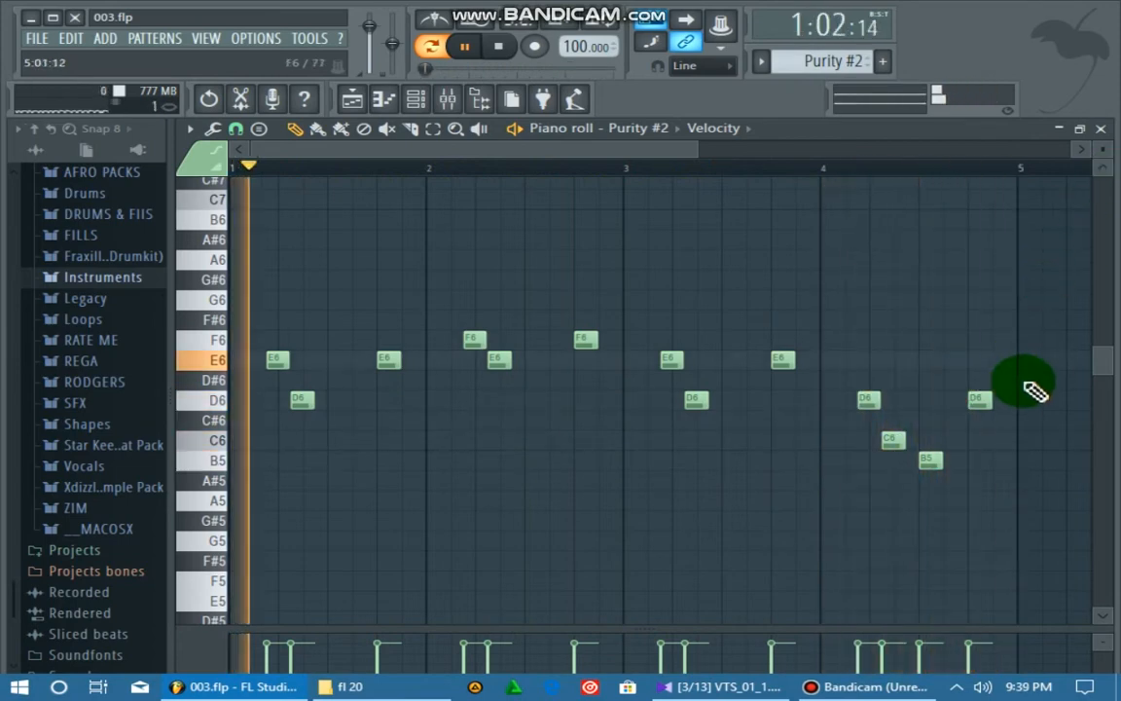
{"action": "left_click", "coordinate": [1098, 129]}
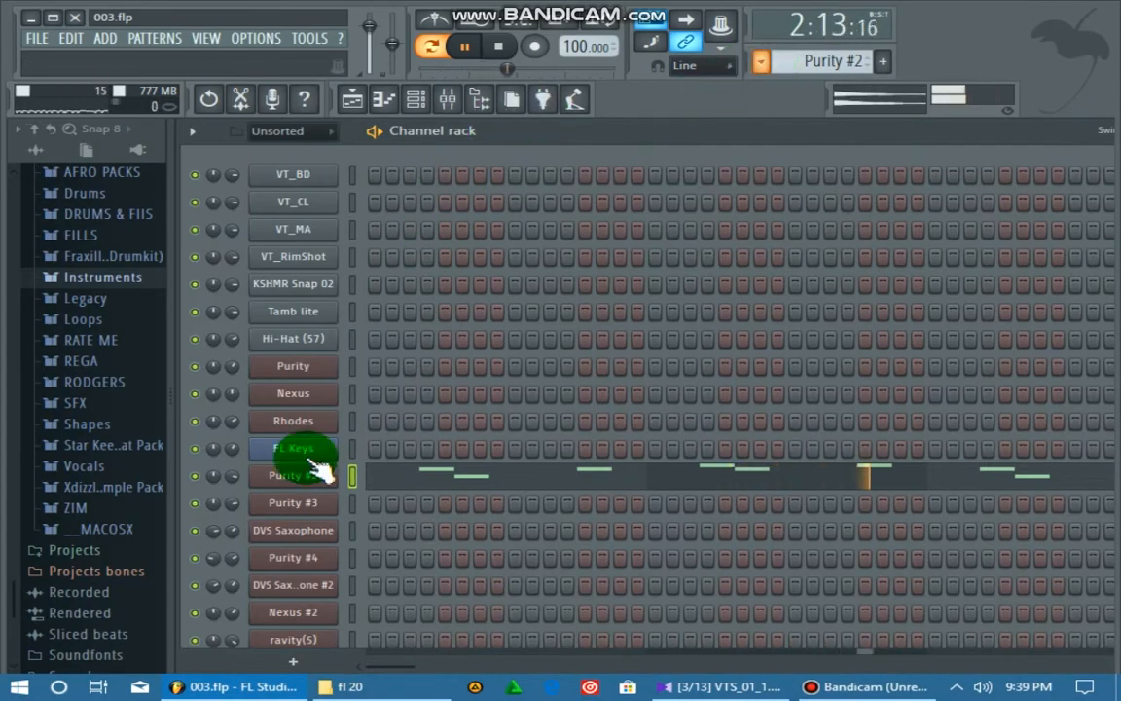
{"action": "left_click", "coordinate": [323, 477]}
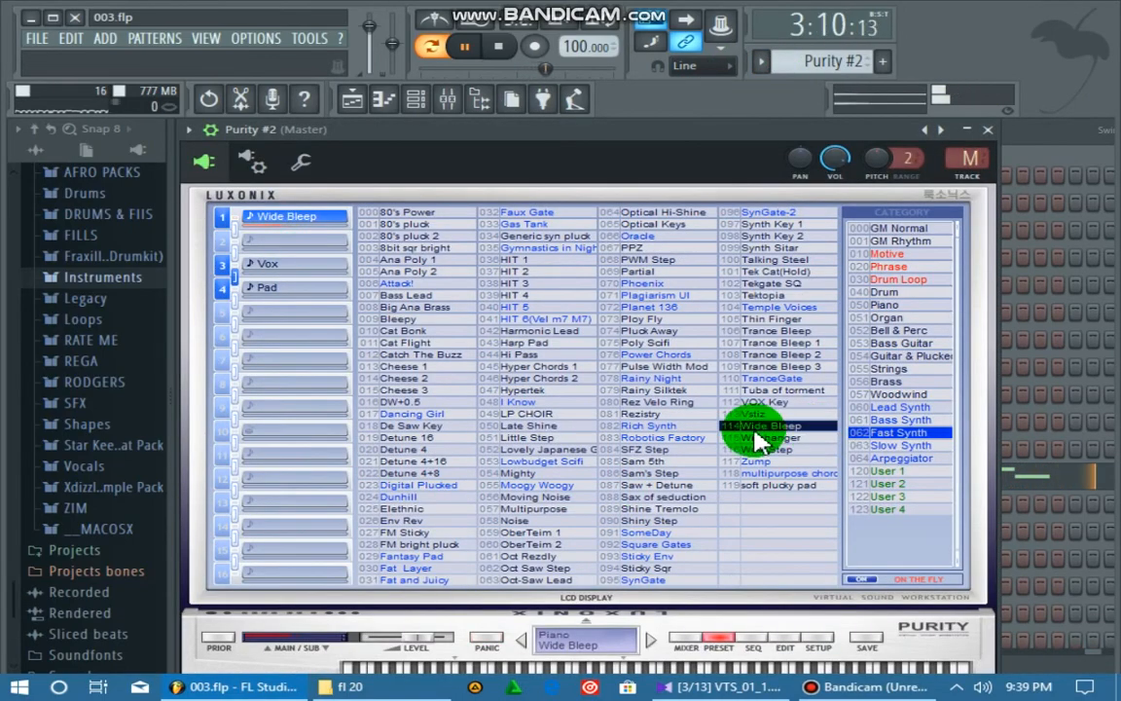
{"action": "left_click", "coordinate": [988, 130]}
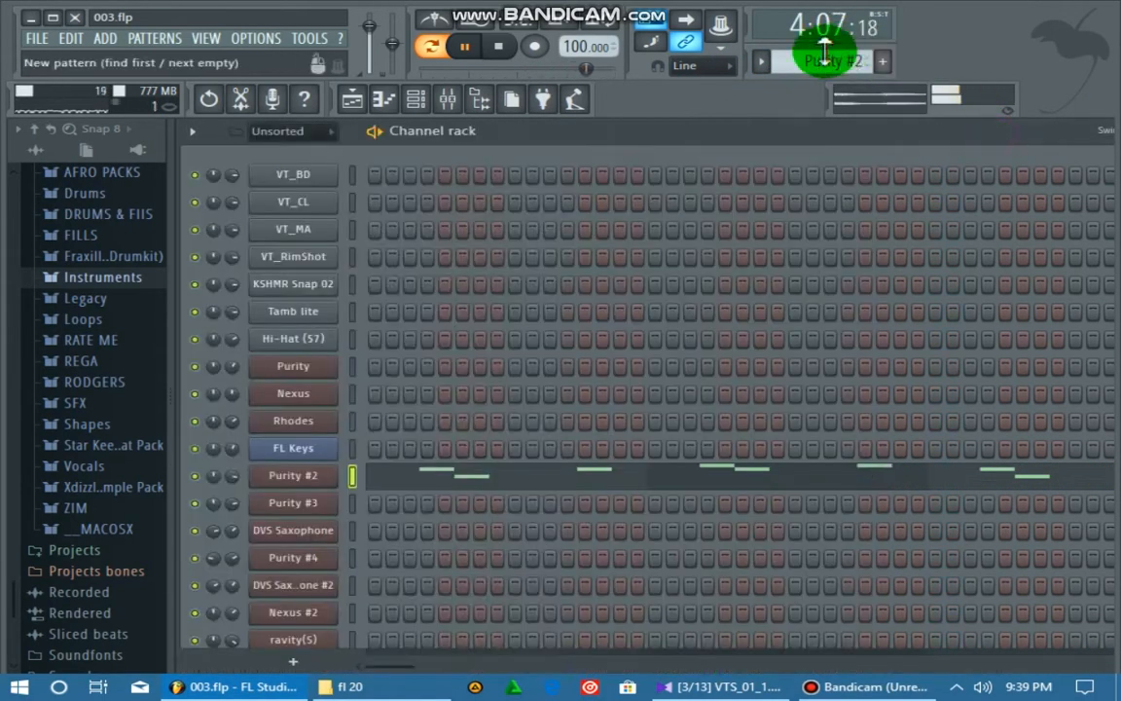
Step: Switch to the Purity #3 pattern and review its melody notes in the piano roll
{"action": "left_click", "coordinate": [762, 62]}
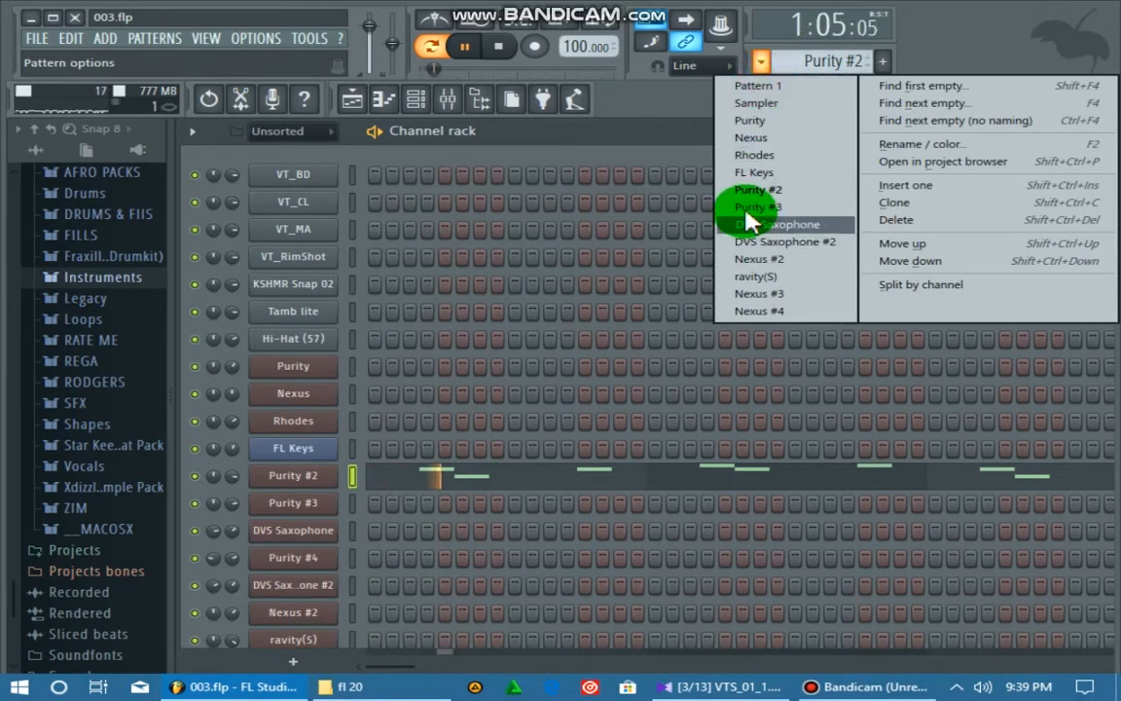
{"action": "left_click", "coordinate": [756, 207]}
{"action": "left_click", "coordinate": [435, 513]}
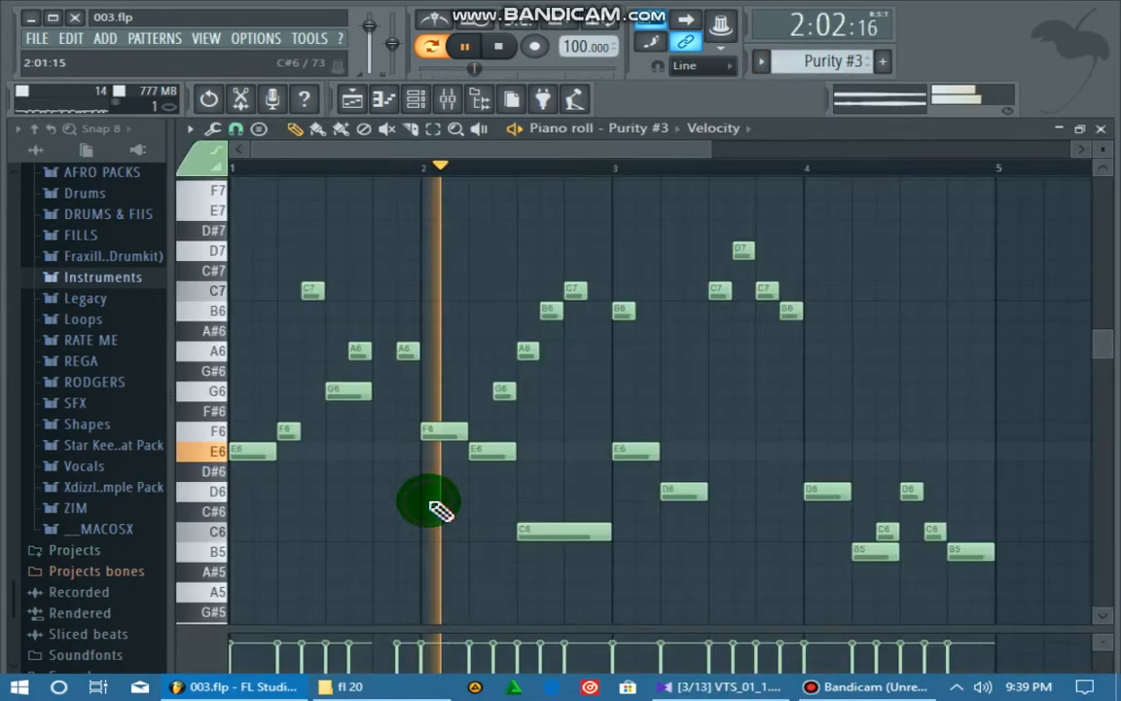
{"action": "left_click", "coordinate": [1100, 129]}
Step: Switch to the DVS Saxophone pattern and review the saxophone channel's piano roll notes up close and its instrument settings
{"action": "left_click", "coordinate": [761, 62]}
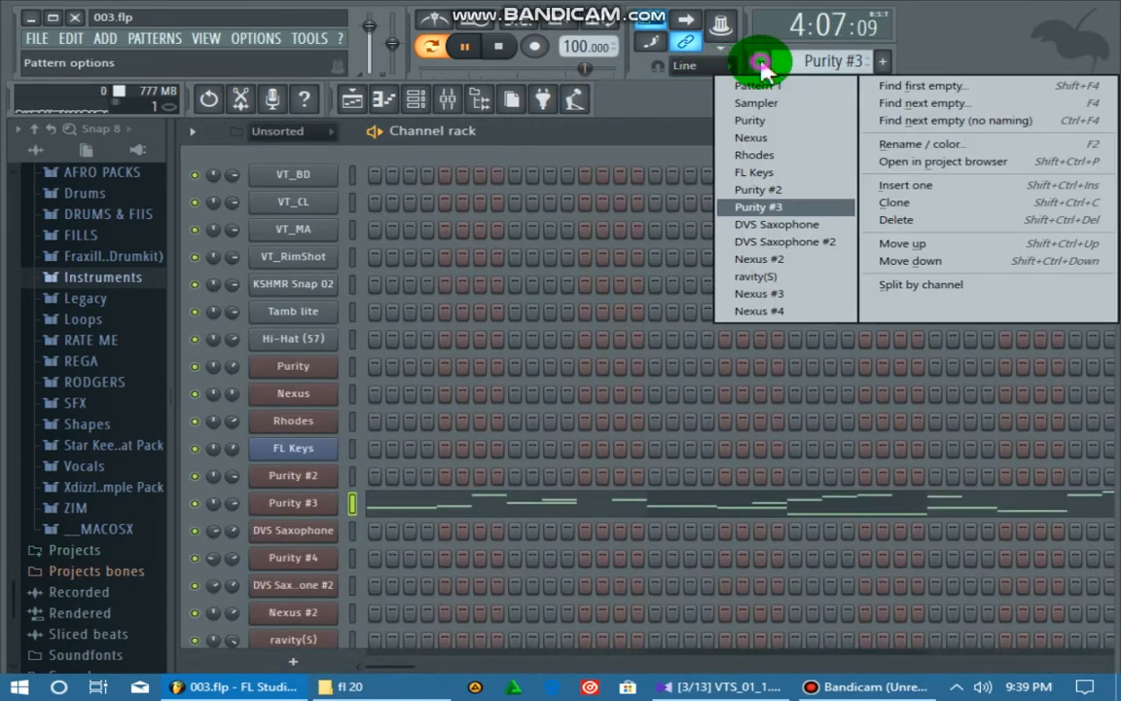
{"action": "left_click", "coordinate": [769, 224]}
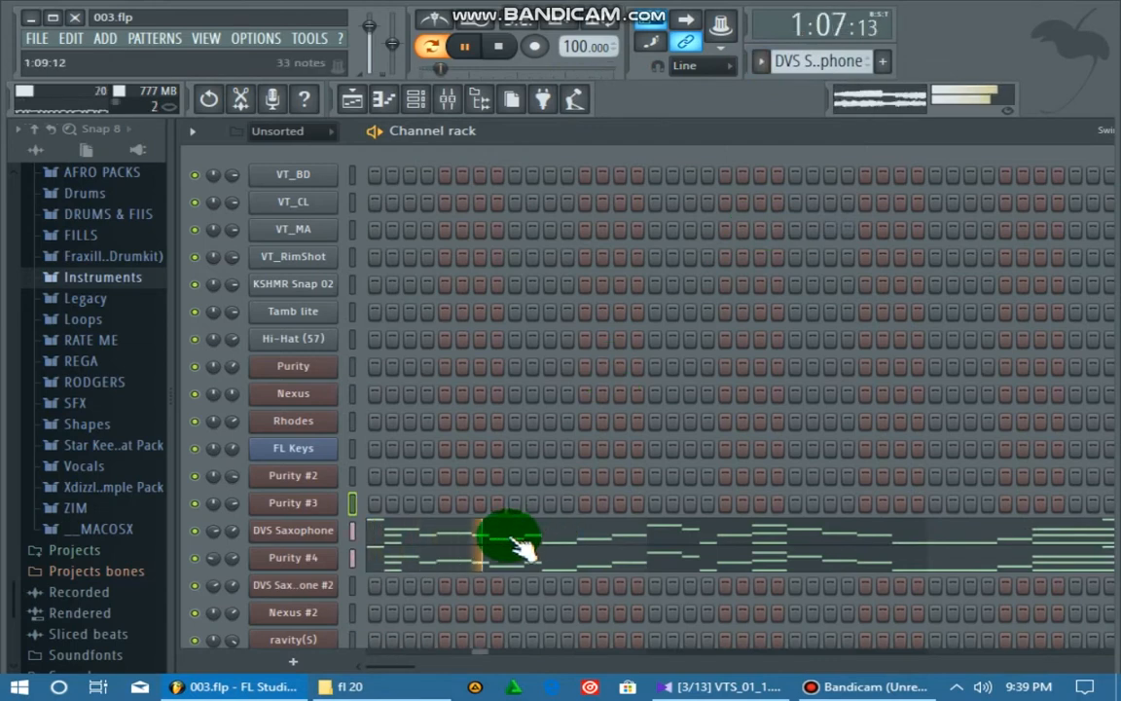
{"action": "left_click", "coordinate": [513, 538]}
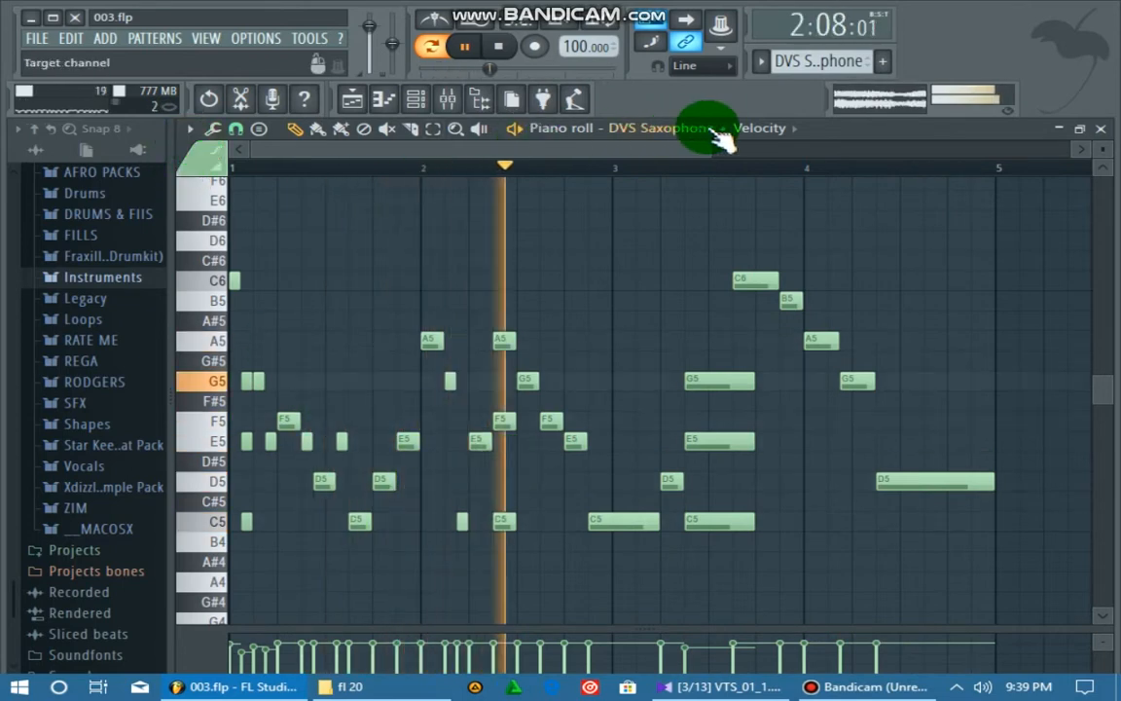
{"action": "left_click_drag", "start_coordinate": [704, 146], "coordinate": [521, 150]}
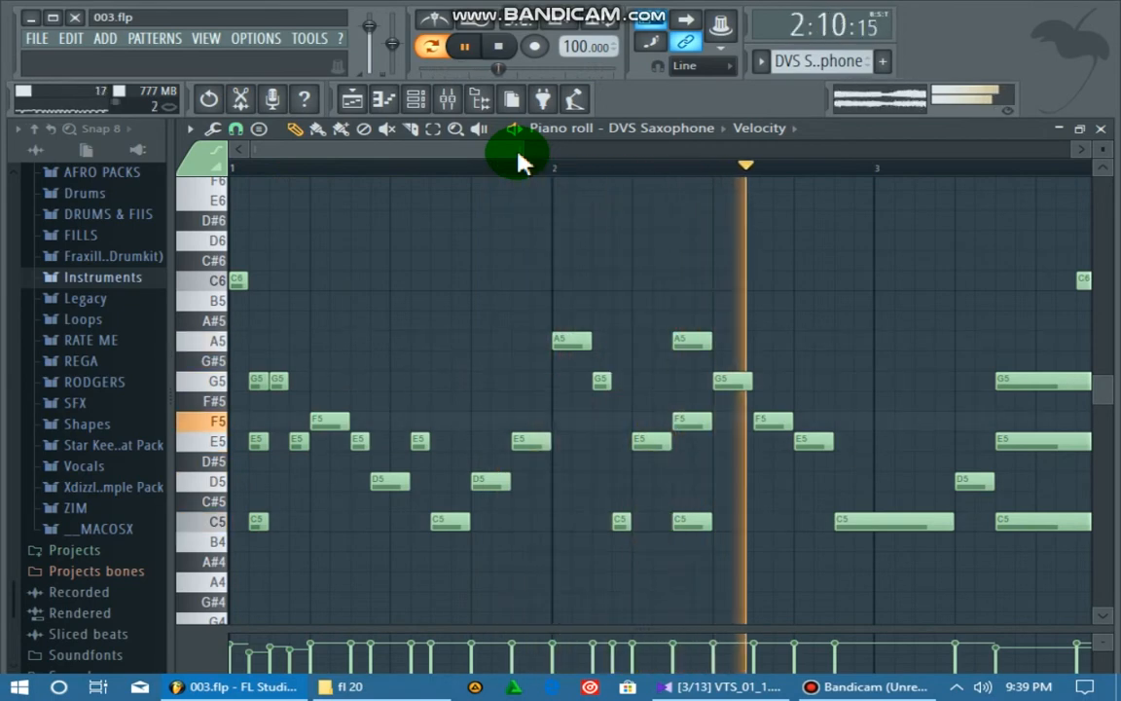
{"action": "left_click", "coordinate": [1100, 130]}
{"action": "left_click", "coordinate": [321, 531]}
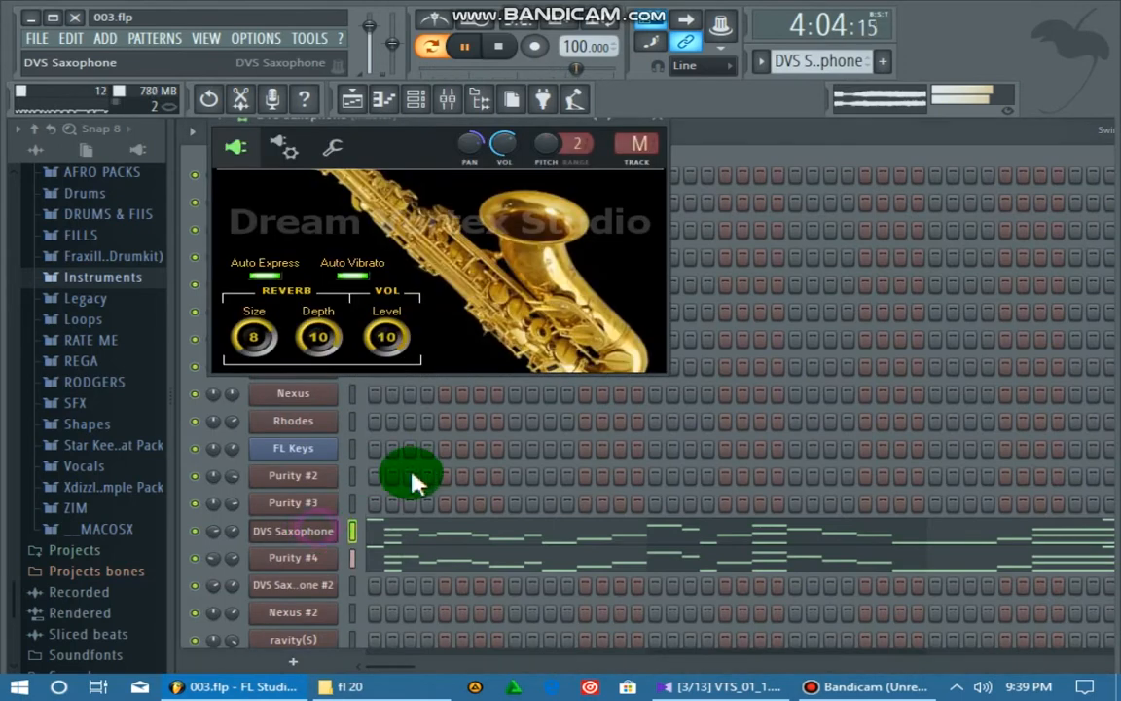
{"action": "left_click", "coordinate": [666, 124]}
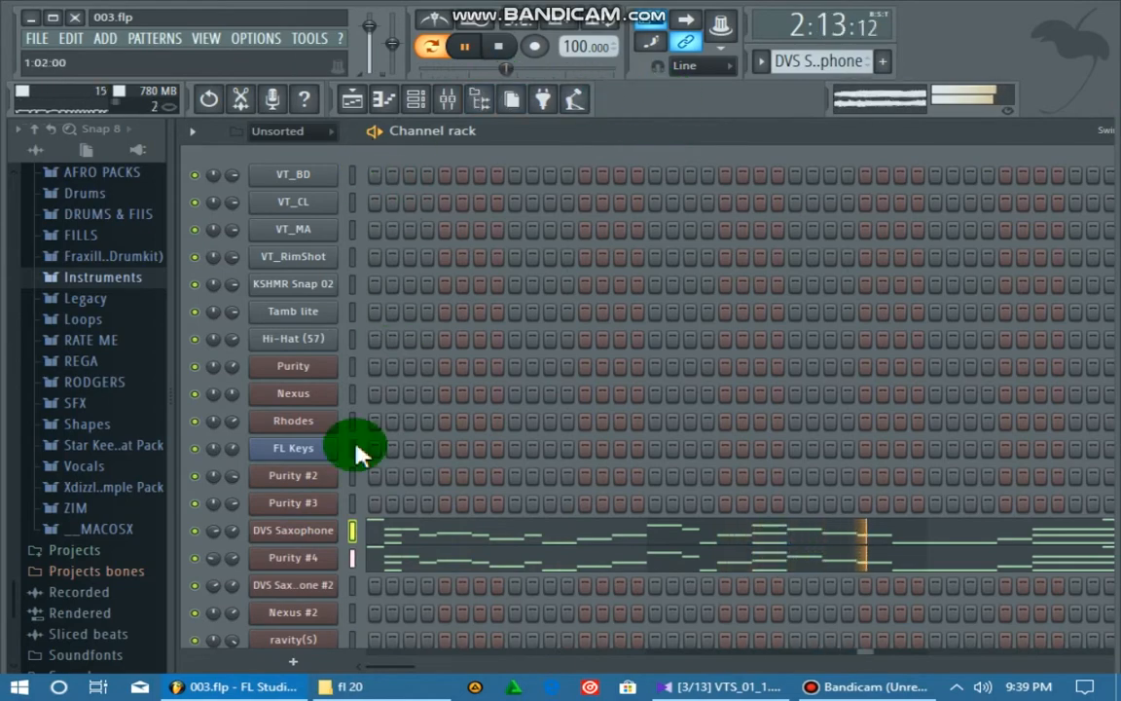
Step: Review the layered Purity #4 channel's loaded preset and its piano roll notes in the DVS Saxophone pattern
{"action": "left_click", "coordinate": [288, 559]}
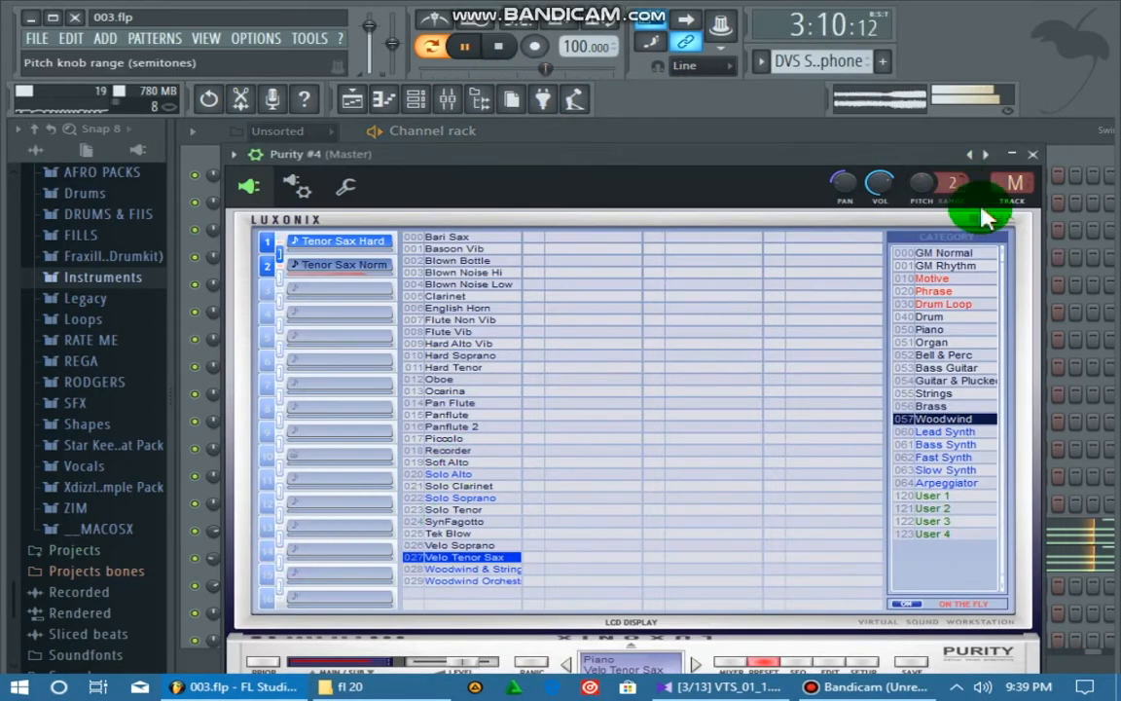
{"action": "left_click", "coordinate": [1051, 162]}
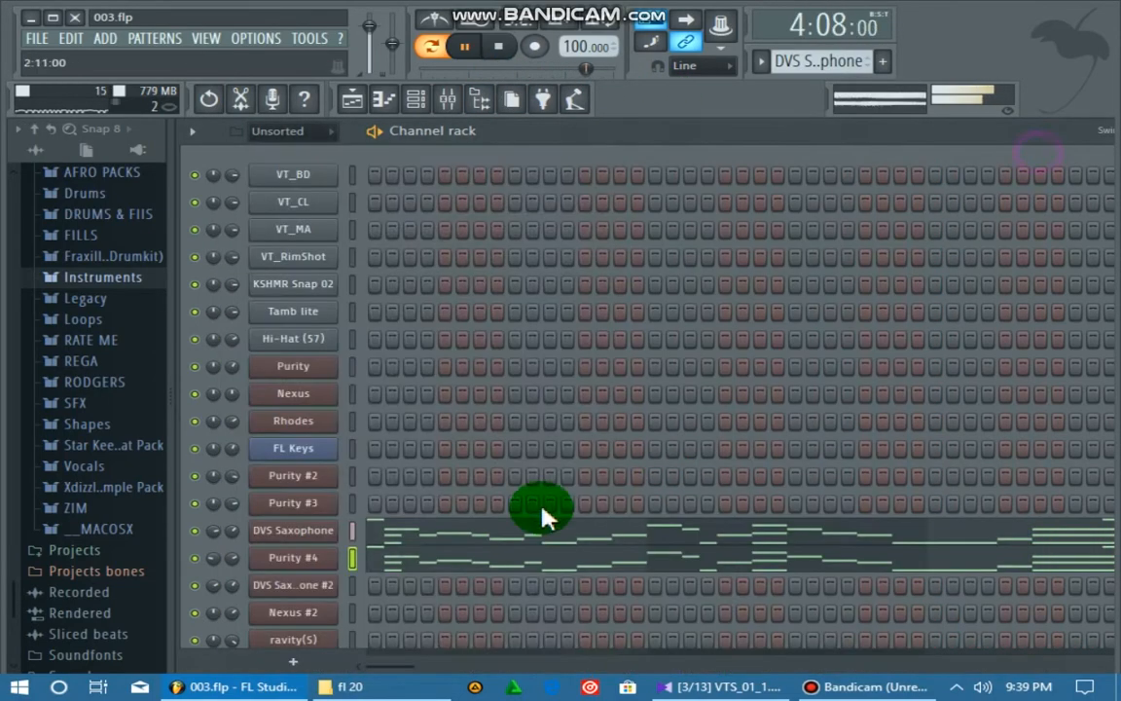
{"action": "left_click", "coordinate": [409, 576]}
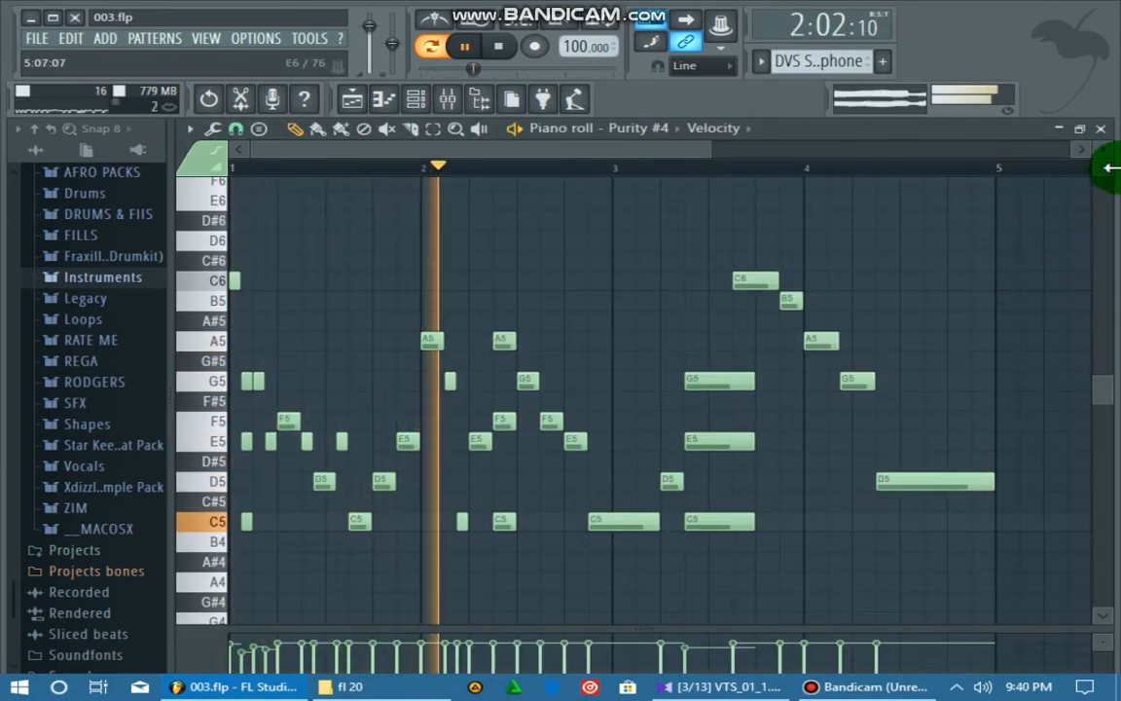
{"action": "left_click", "coordinate": [1100, 129]}
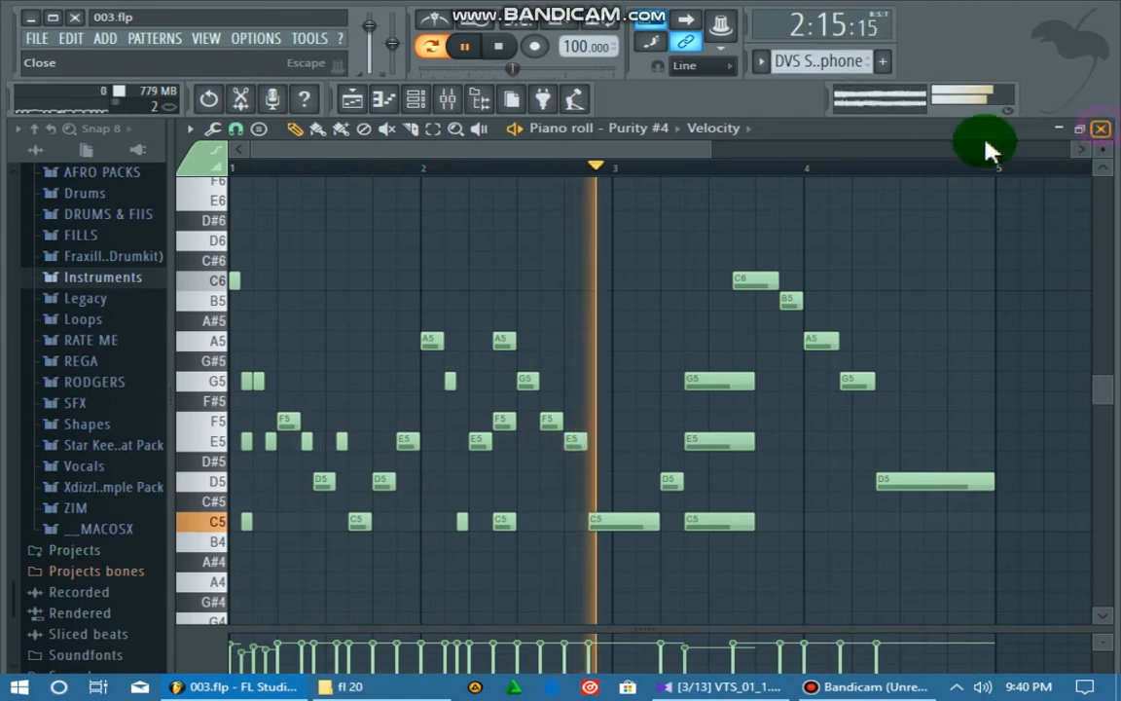
{"action": "left_click", "coordinate": [292, 559]}
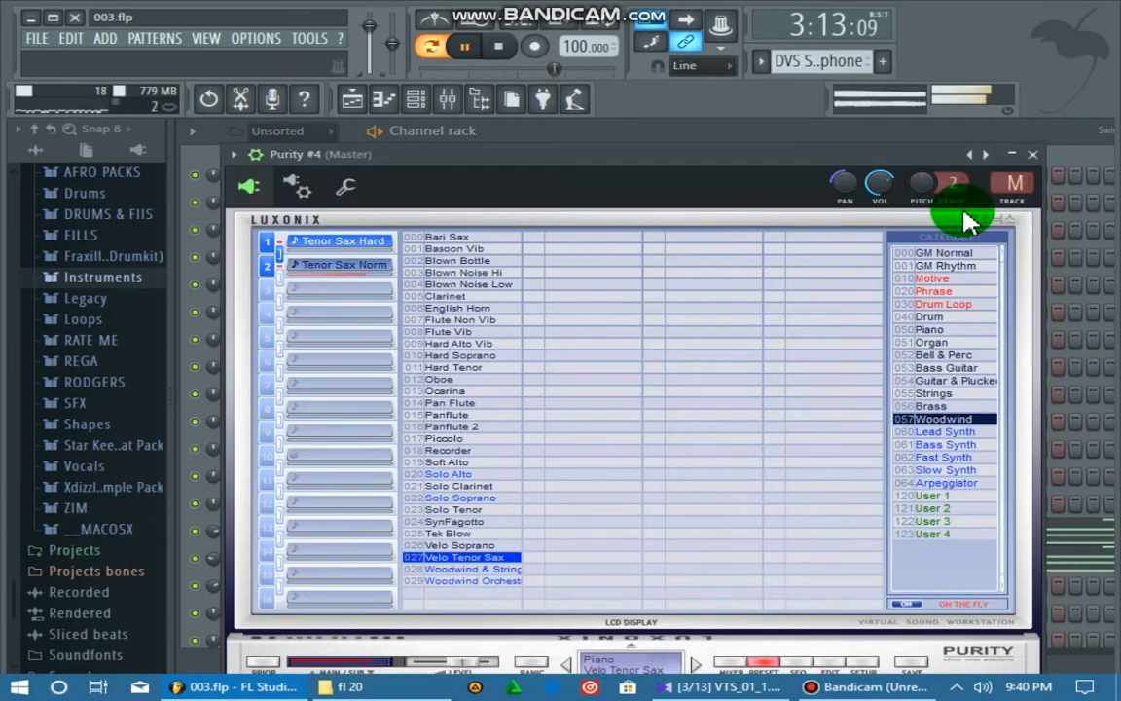
{"action": "left_click", "coordinate": [1034, 154]}
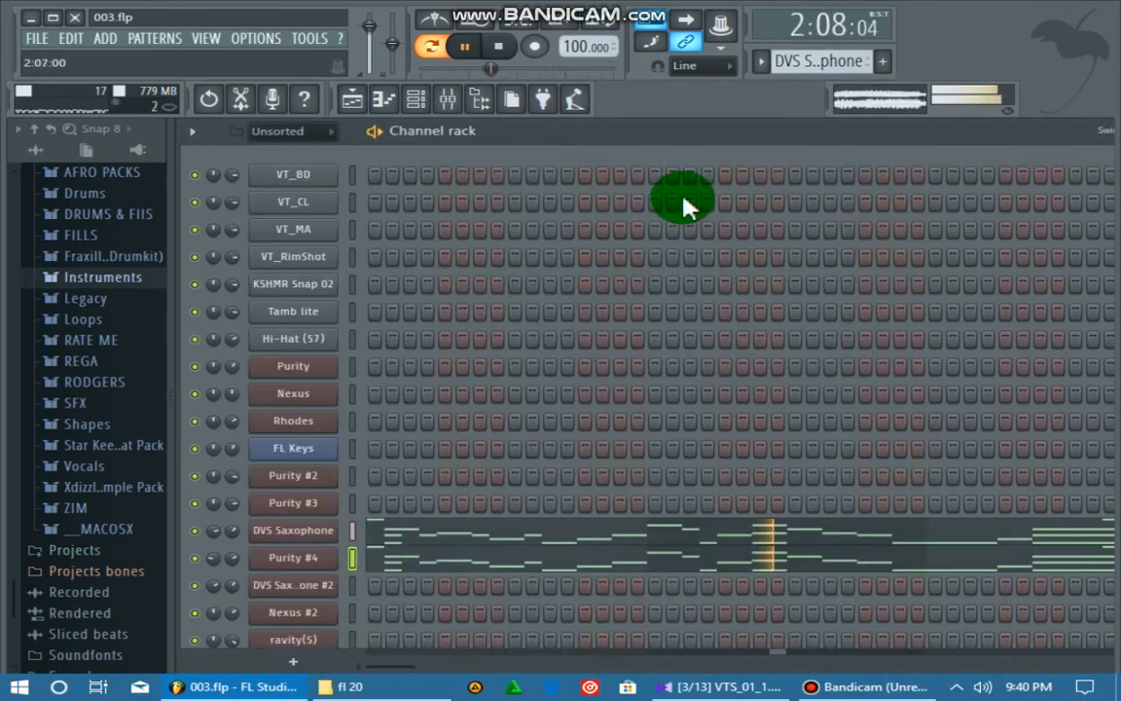
Step: Switch to the DVS Saxophone #2 pattern and review the Purity #4 notes and the DVS Saxophone #2 instrument settings
{"action": "left_click", "coordinate": [763, 64]}
{"action": "left_click", "coordinate": [788, 241]}
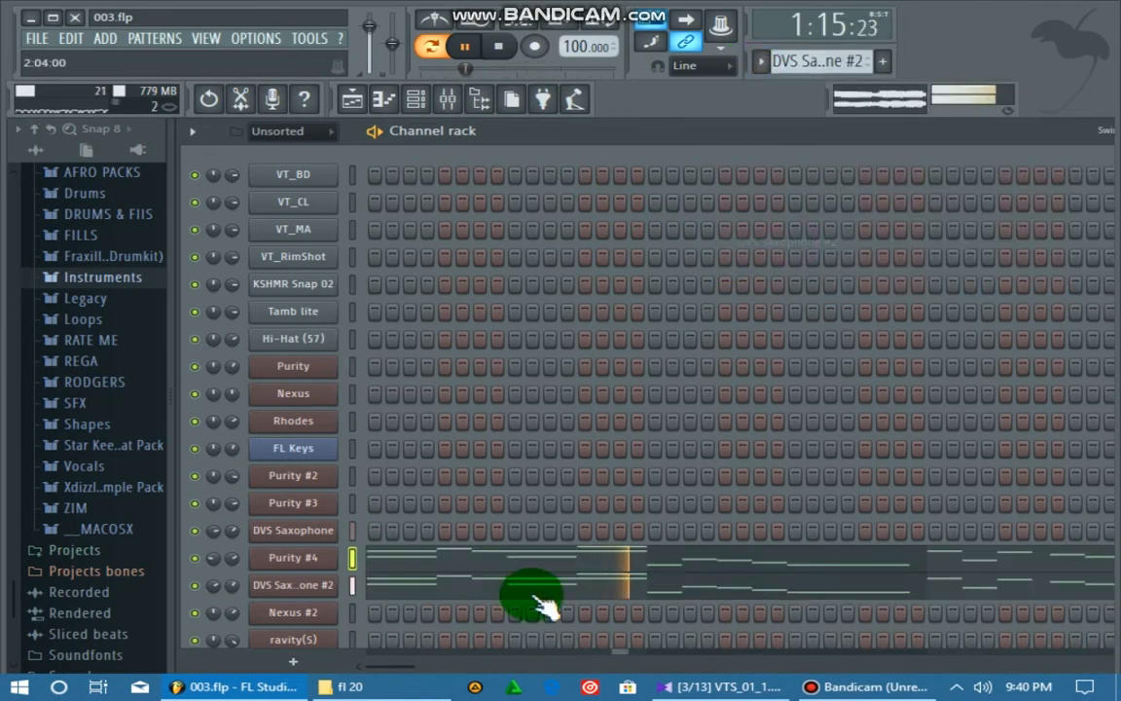
{"action": "left_click", "coordinate": [428, 574]}
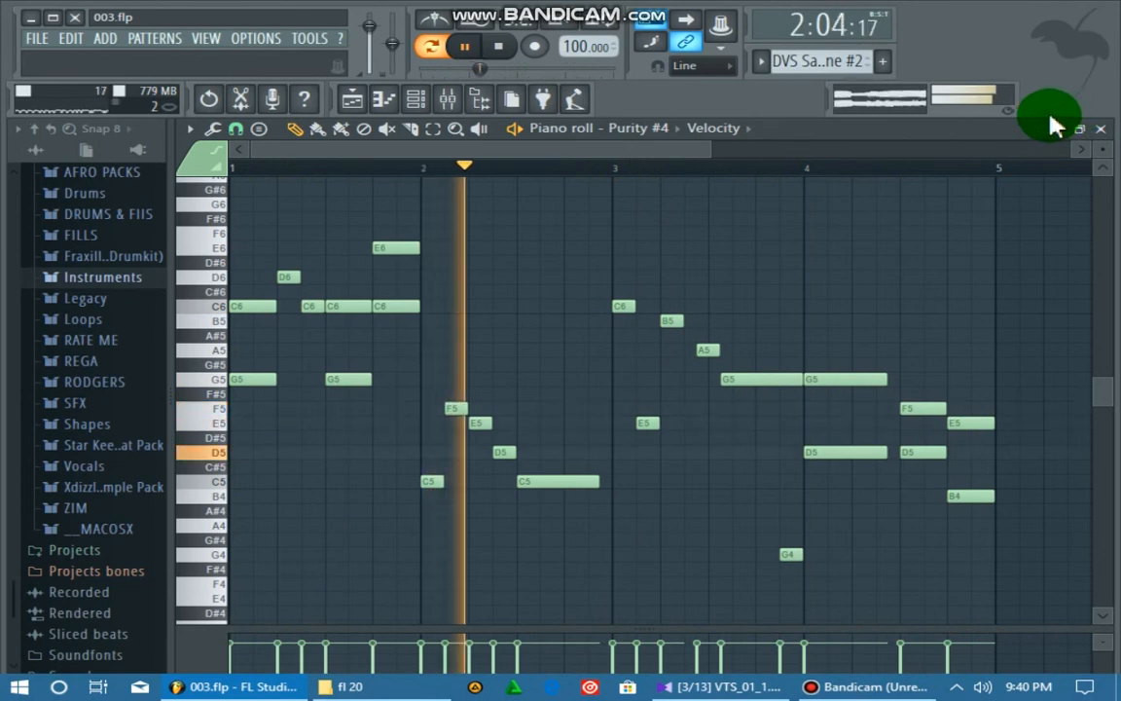
{"action": "left_click", "coordinate": [1104, 128]}
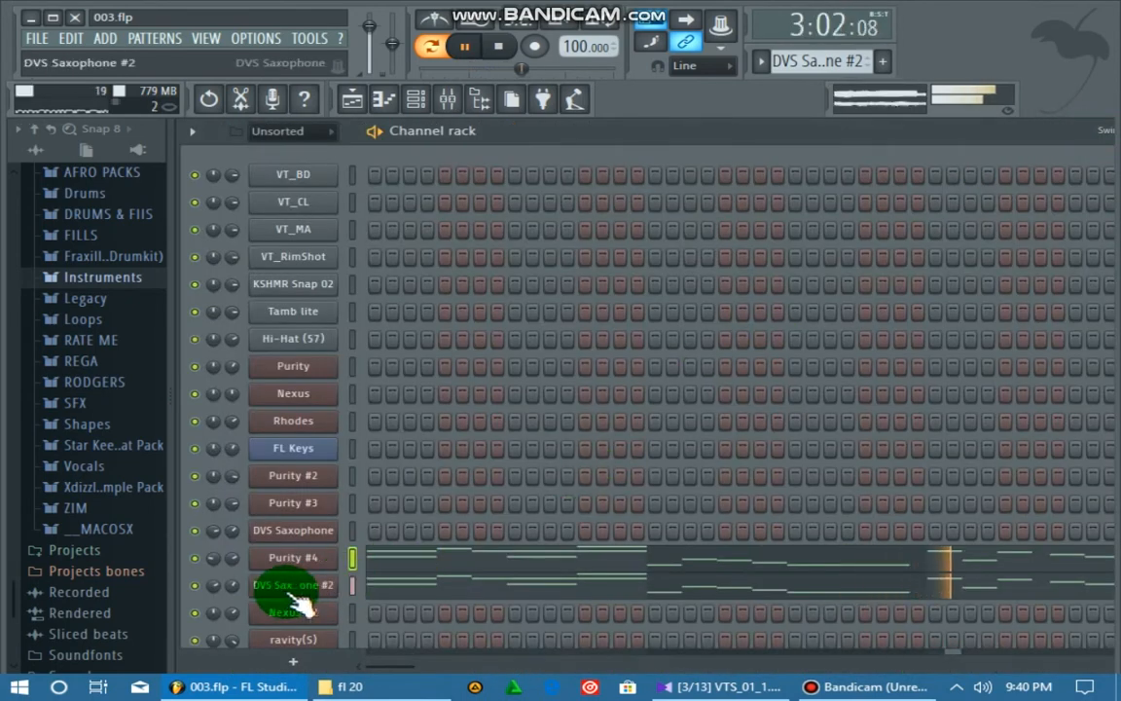
{"action": "left_click", "coordinate": [286, 587]}
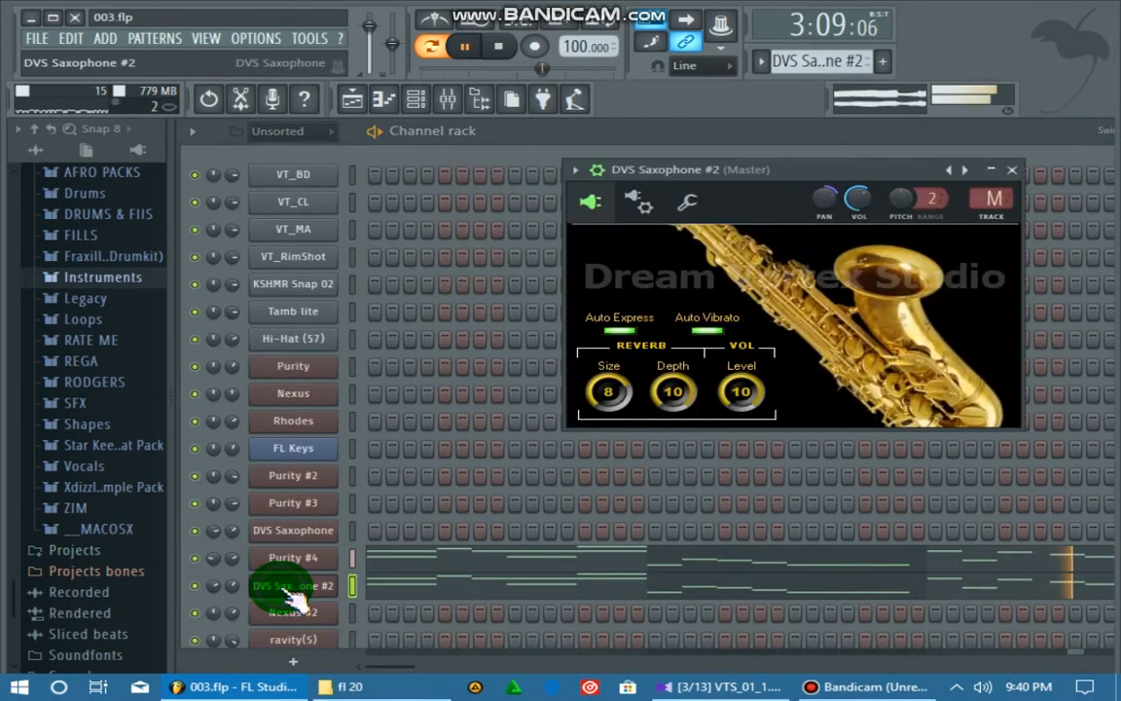
{"action": "left_click", "coordinate": [1015, 174]}
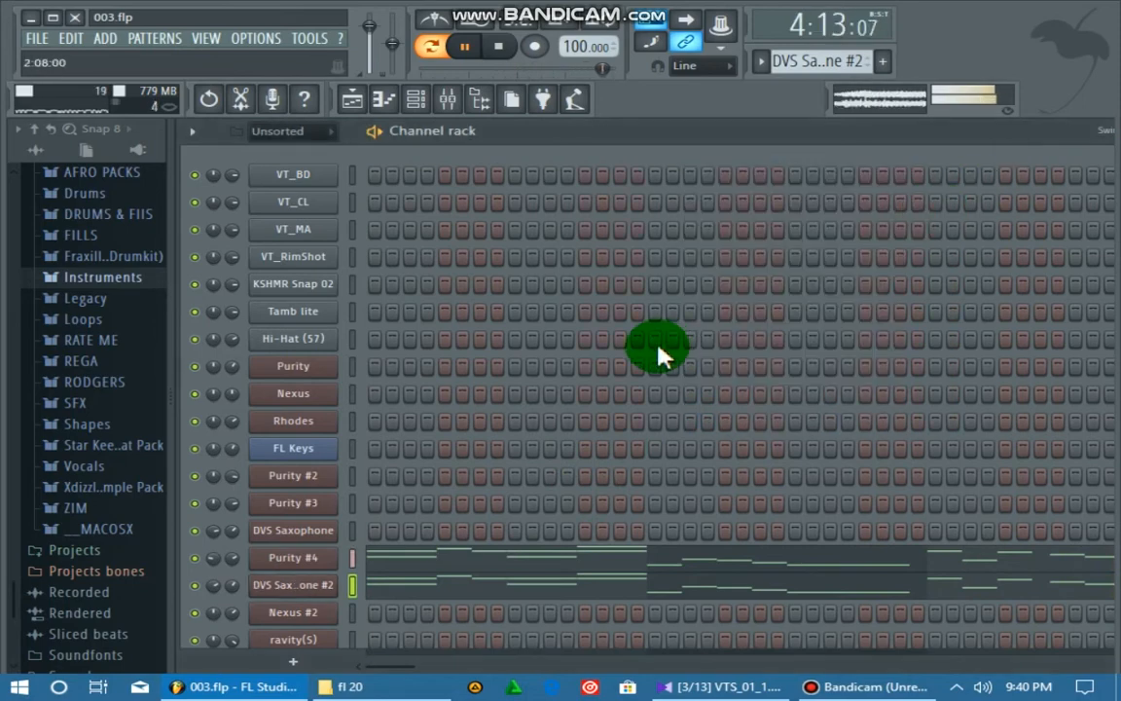
Step: Switch to the Nexus #2 pattern and review its piano roll notes and the preset loaded in its Nexus instrument
{"action": "left_click", "coordinate": [761, 61]}
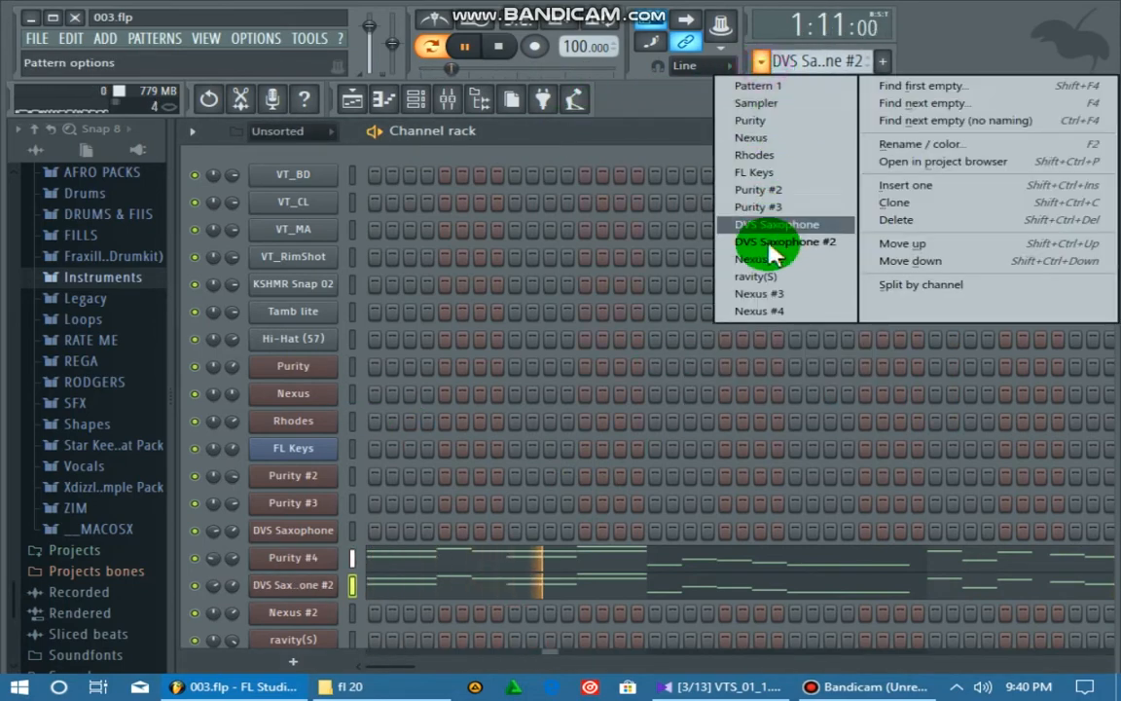
{"action": "left_click", "coordinate": [764, 258]}
{"action": "left_click", "coordinate": [582, 628]}
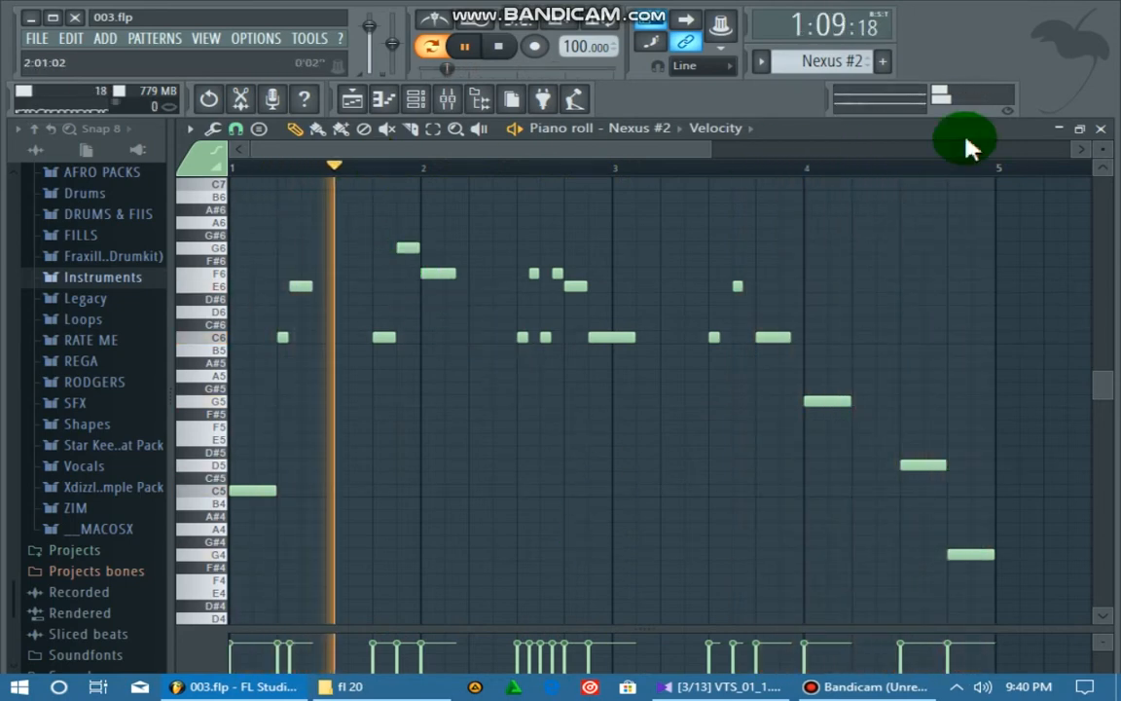
{"action": "left_click", "coordinate": [1103, 128]}
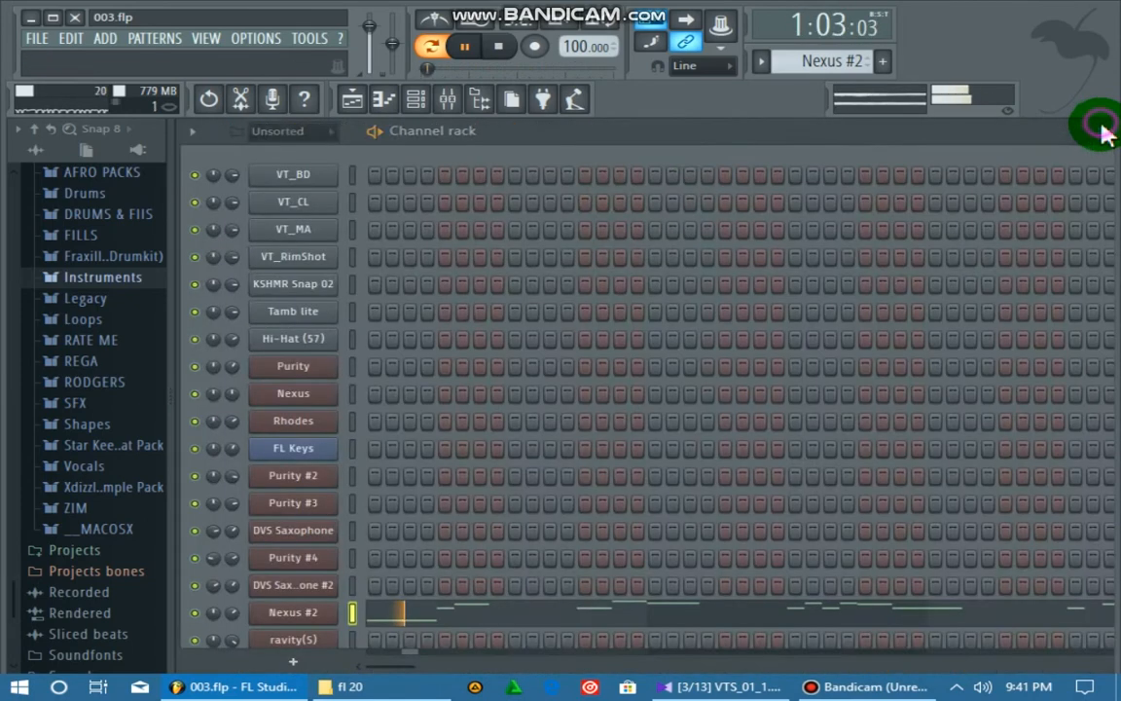
{"action": "left_click", "coordinate": [303, 613]}
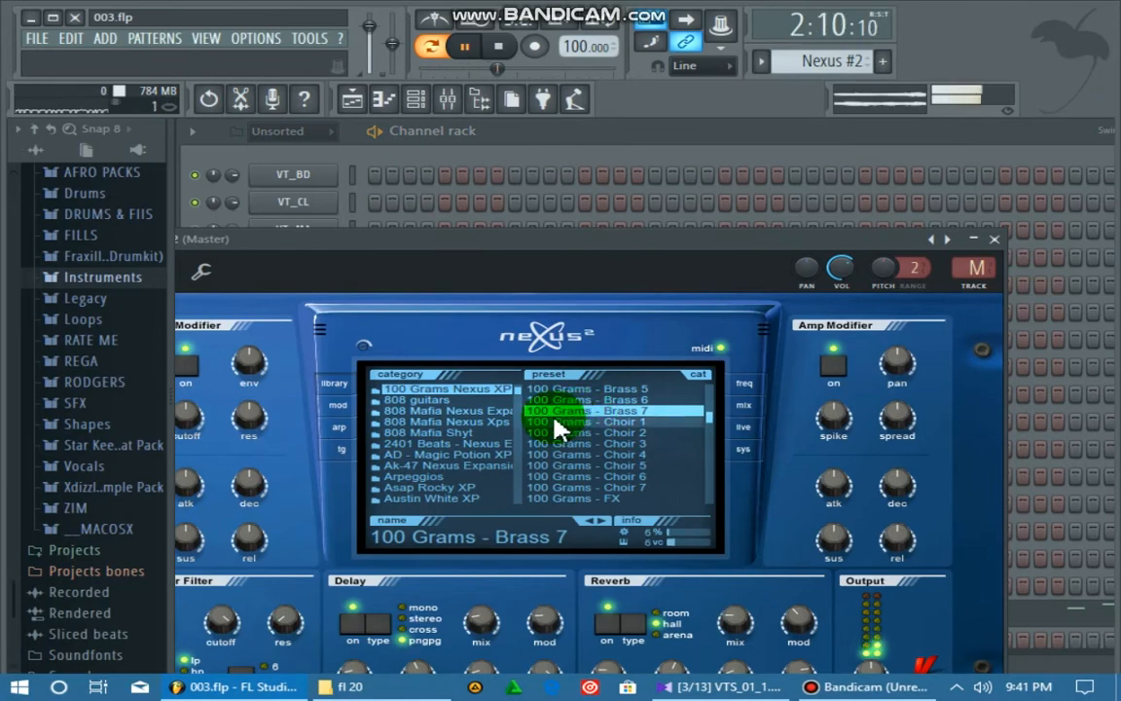
{"action": "left_click", "coordinate": [1002, 239]}
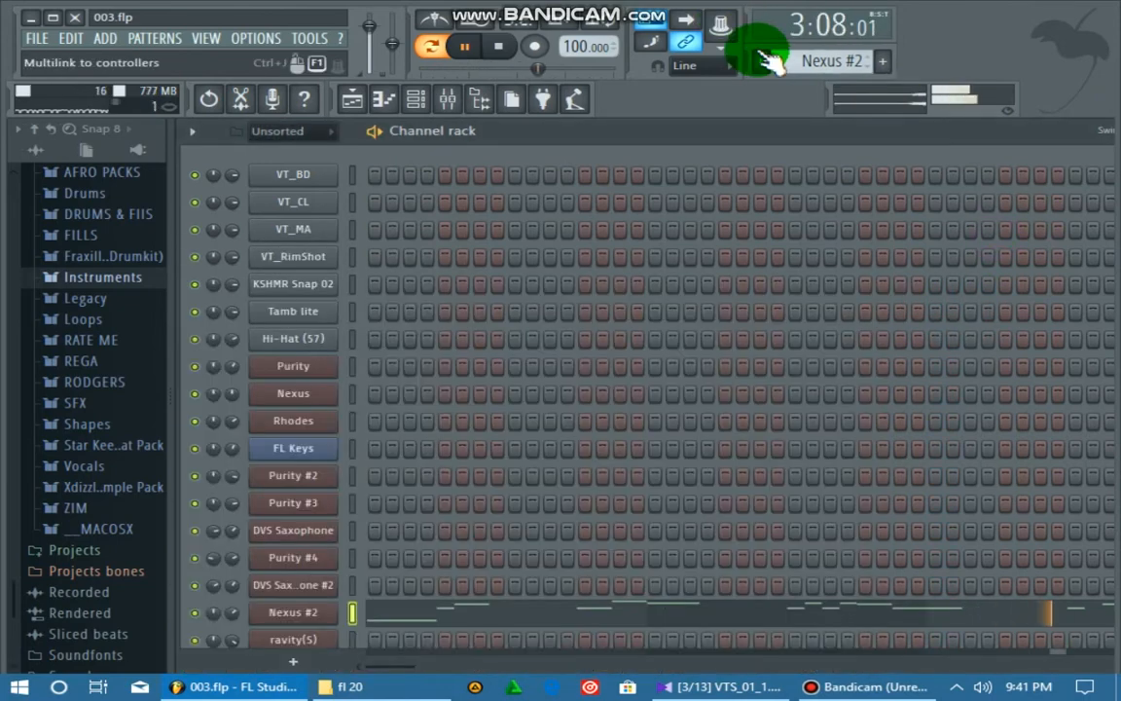
Step: Switch to the ravity(S) pattern and review its piano roll melody and chords and the preset loaded in its instrument
{"action": "left_click", "coordinate": [764, 60]}
{"action": "left_click", "coordinate": [766, 278]}
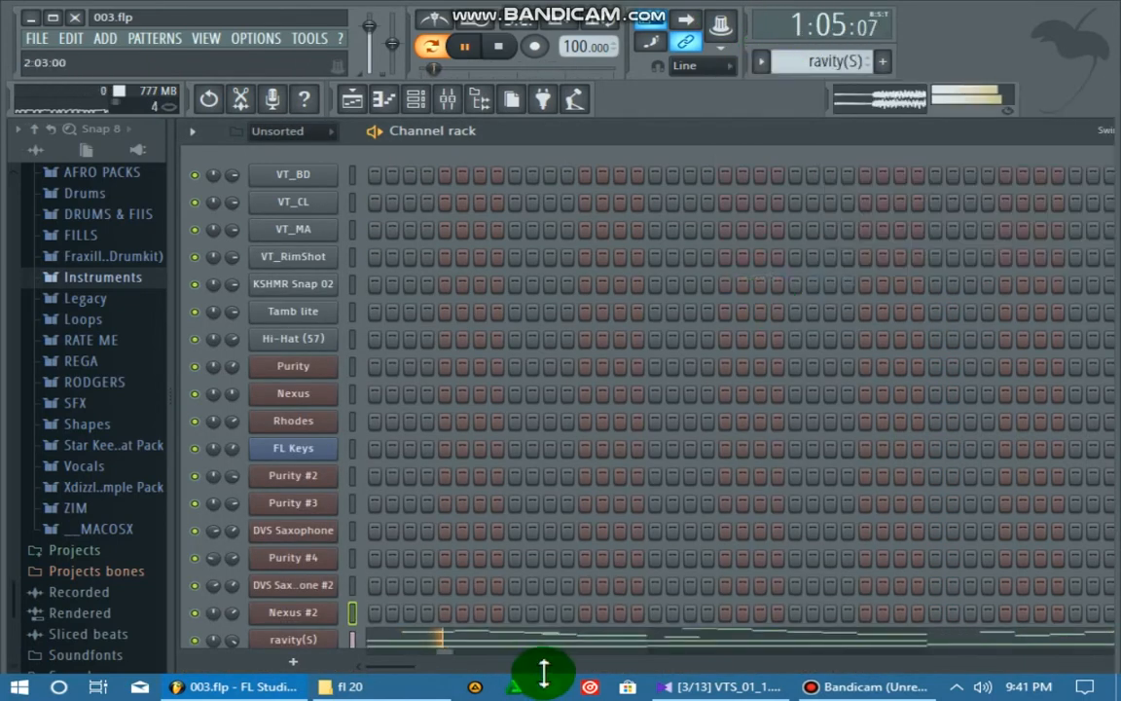
{"action": "scroll", "coordinate": [545, 647], "scroll_direction": "down", "scroll_amount": 3}
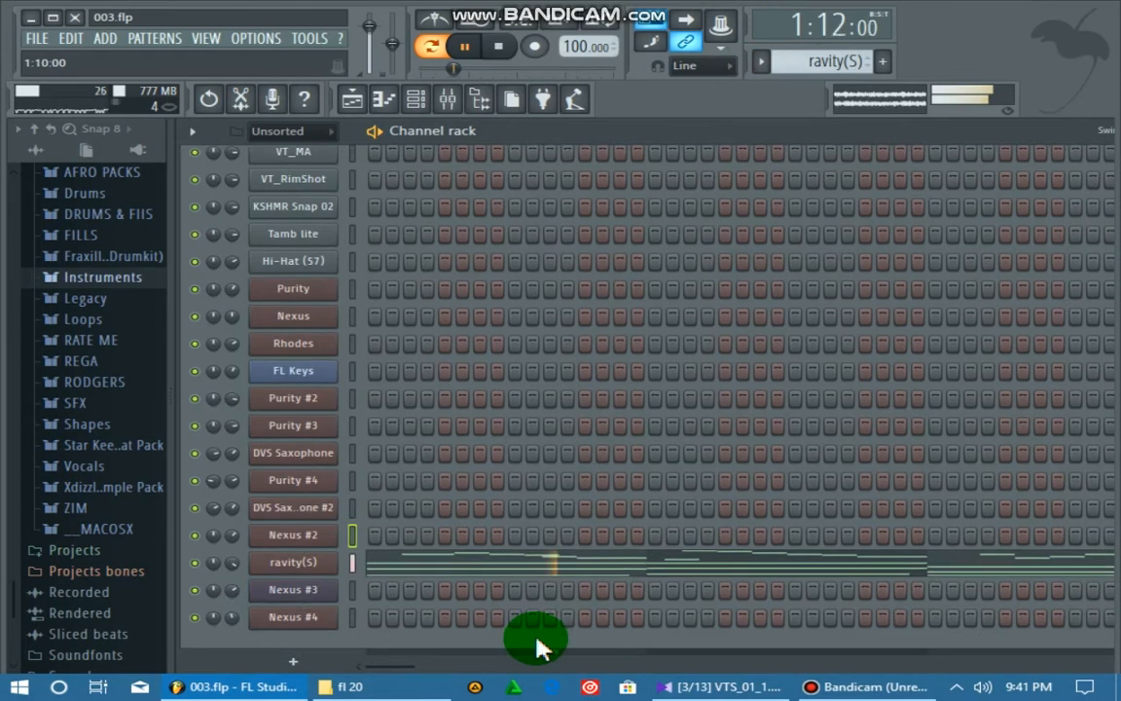
{"action": "left_click", "coordinate": [522, 562]}
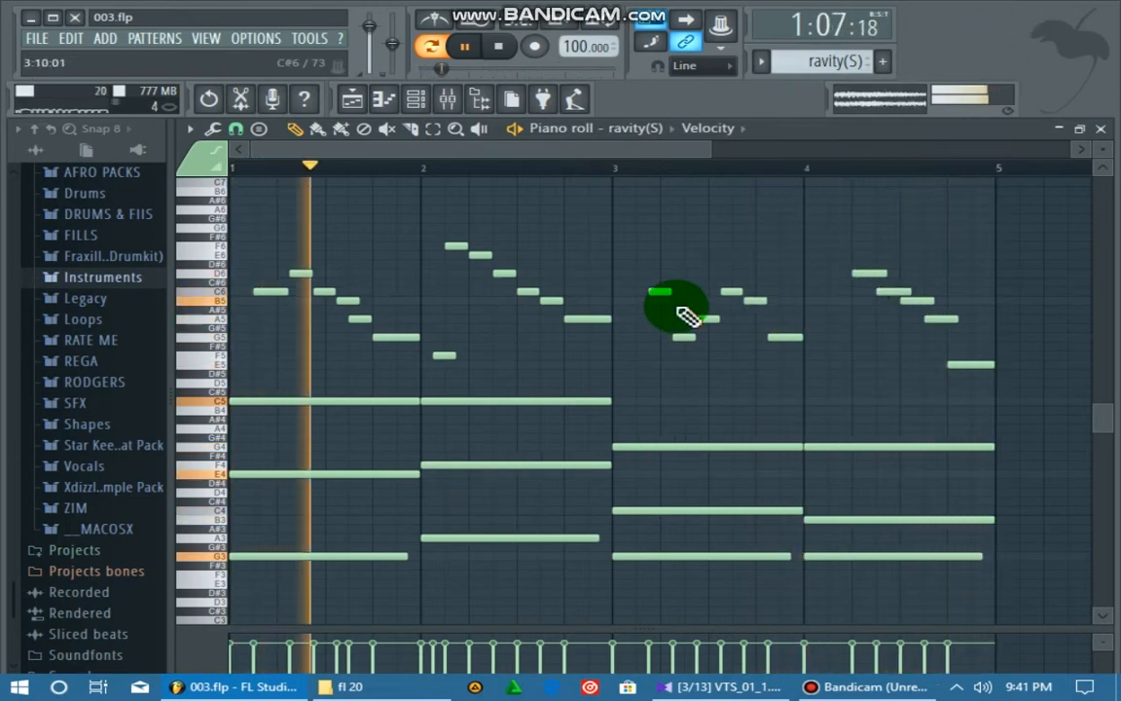
{"action": "scroll", "coordinate": [725, 353], "scroll_direction": "down", "scroll_amount": 3}
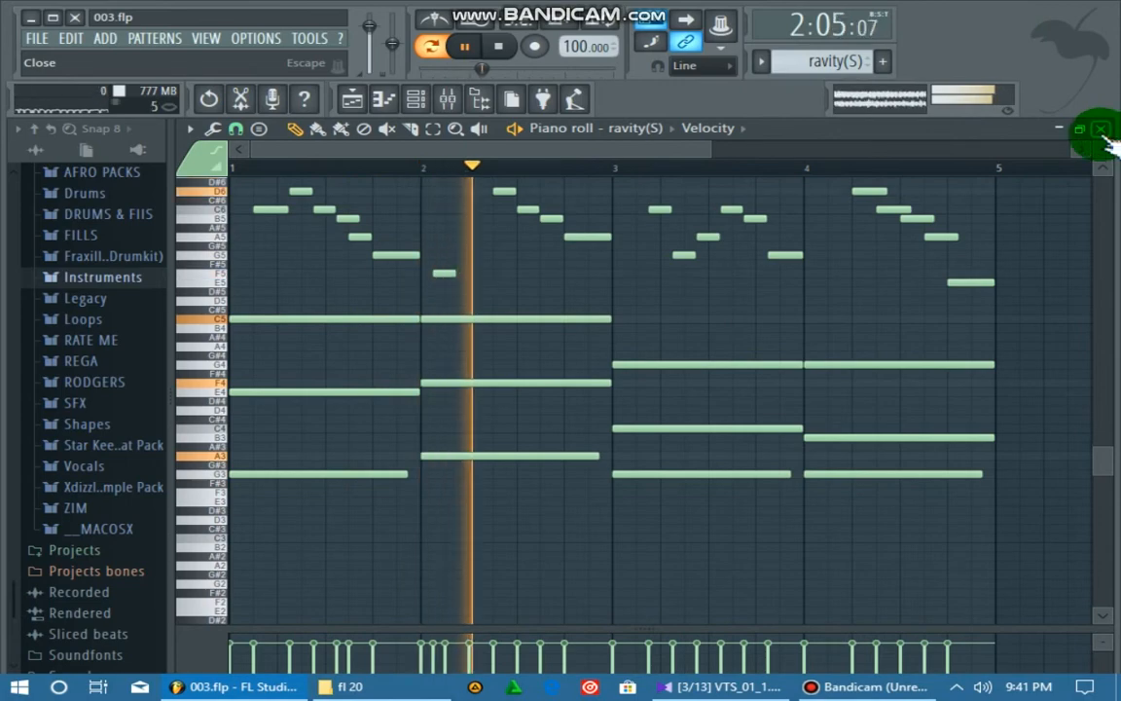
{"action": "scroll", "coordinate": [1008, 269], "scroll_direction": "up", "scroll_amount": 1}
{"action": "left_click", "coordinate": [1100, 129]}
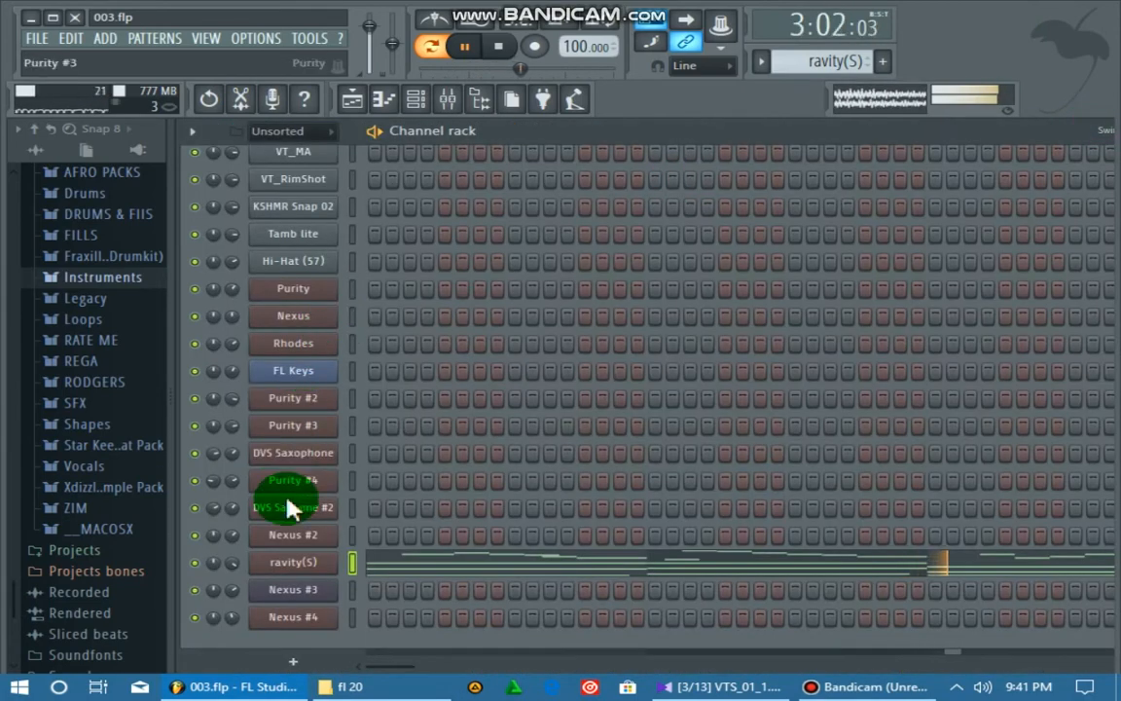
{"action": "left_click", "coordinate": [292, 563]}
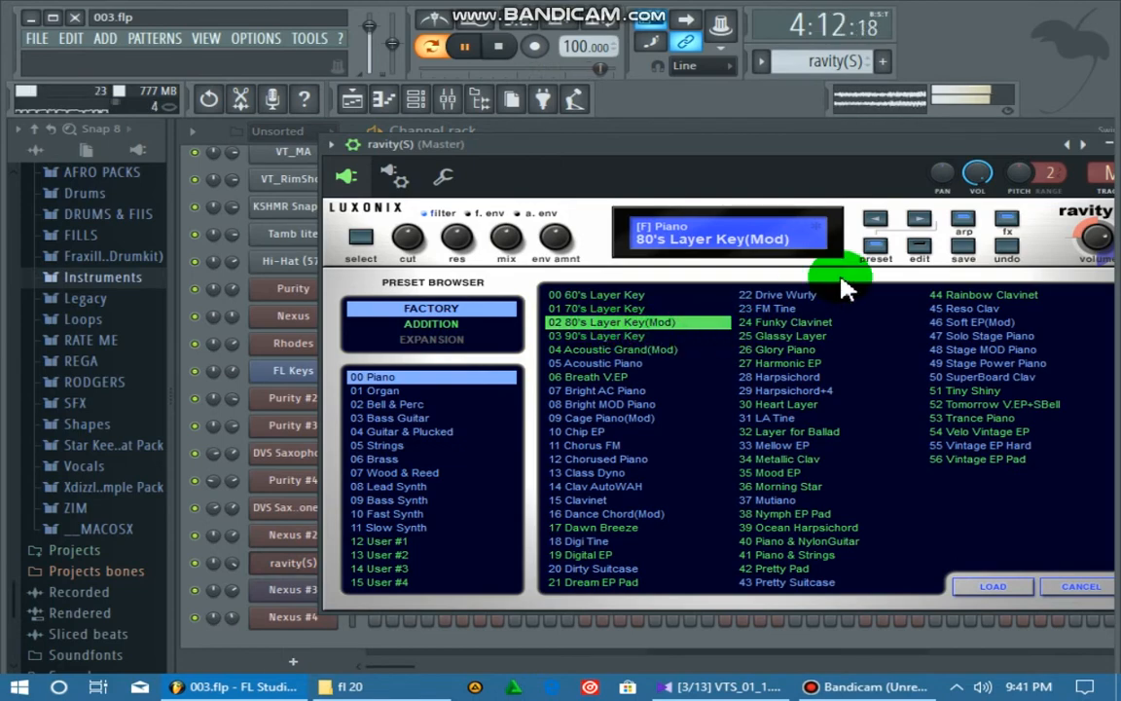
Step: Close the ravity(S) instrument window, switch to the Nexus #3 pattern and review its piano roll notes
{"action": "left_click_drag", "start_coordinate": [1012, 160], "coordinate": [833, 165]}
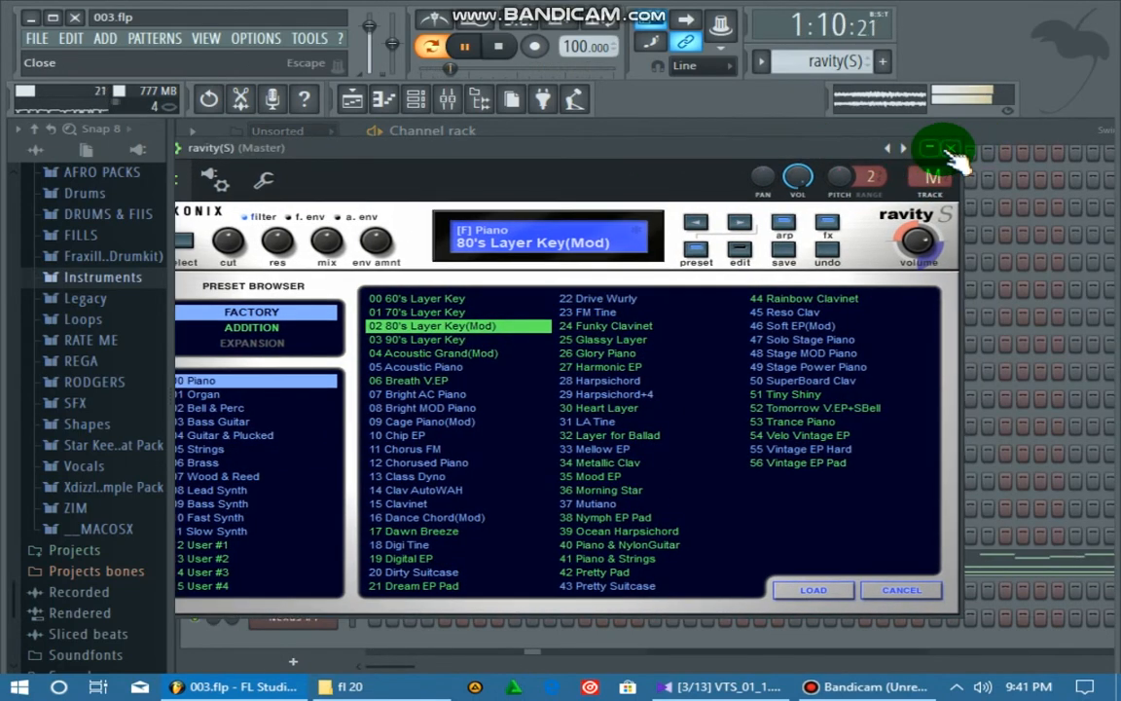
{"action": "left_click", "coordinate": [945, 151]}
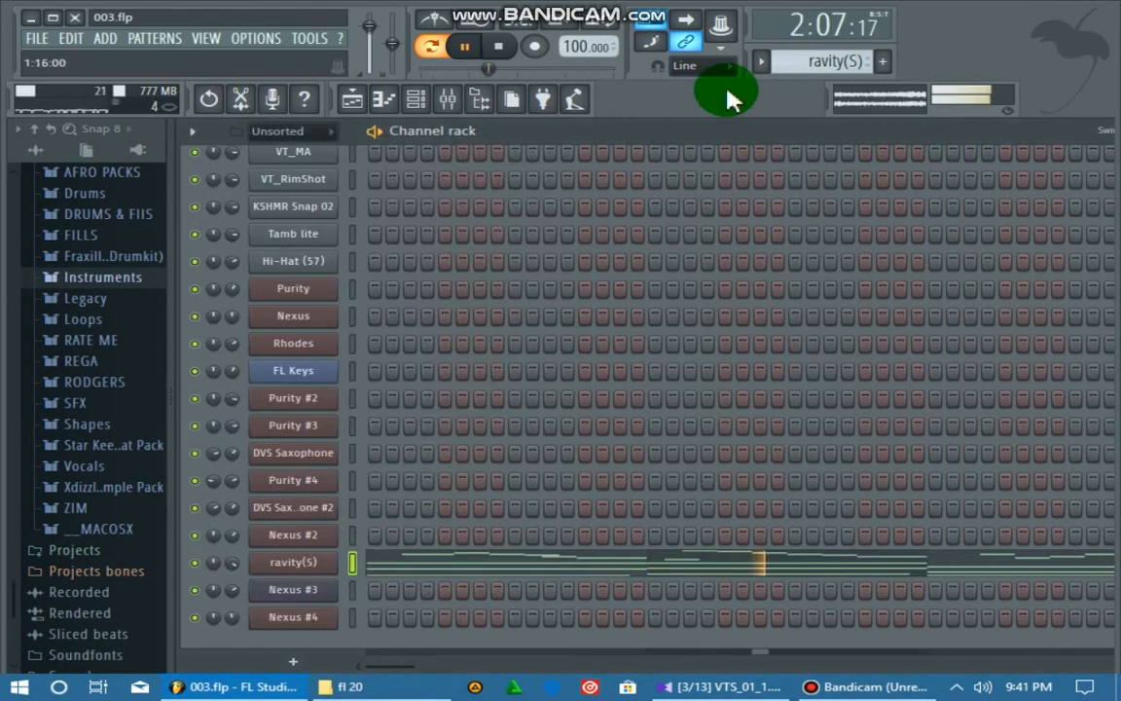
{"action": "left_click", "coordinate": [759, 64]}
{"action": "left_click", "coordinate": [760, 293]}
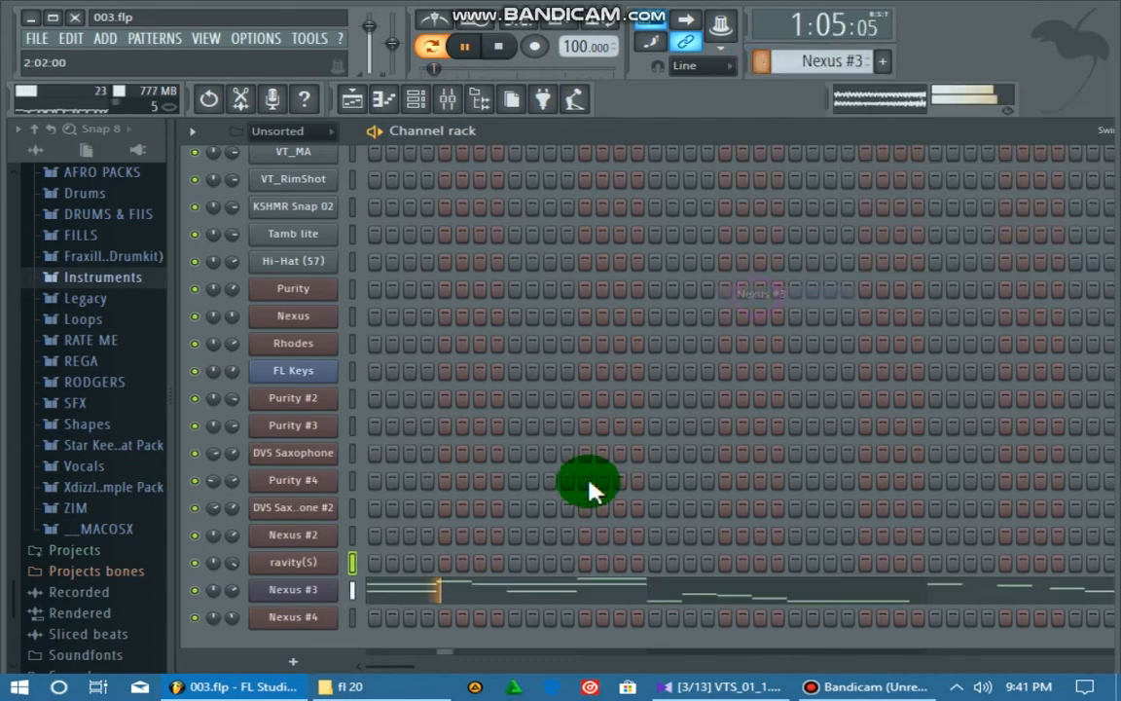
{"action": "left_click", "coordinate": [526, 589]}
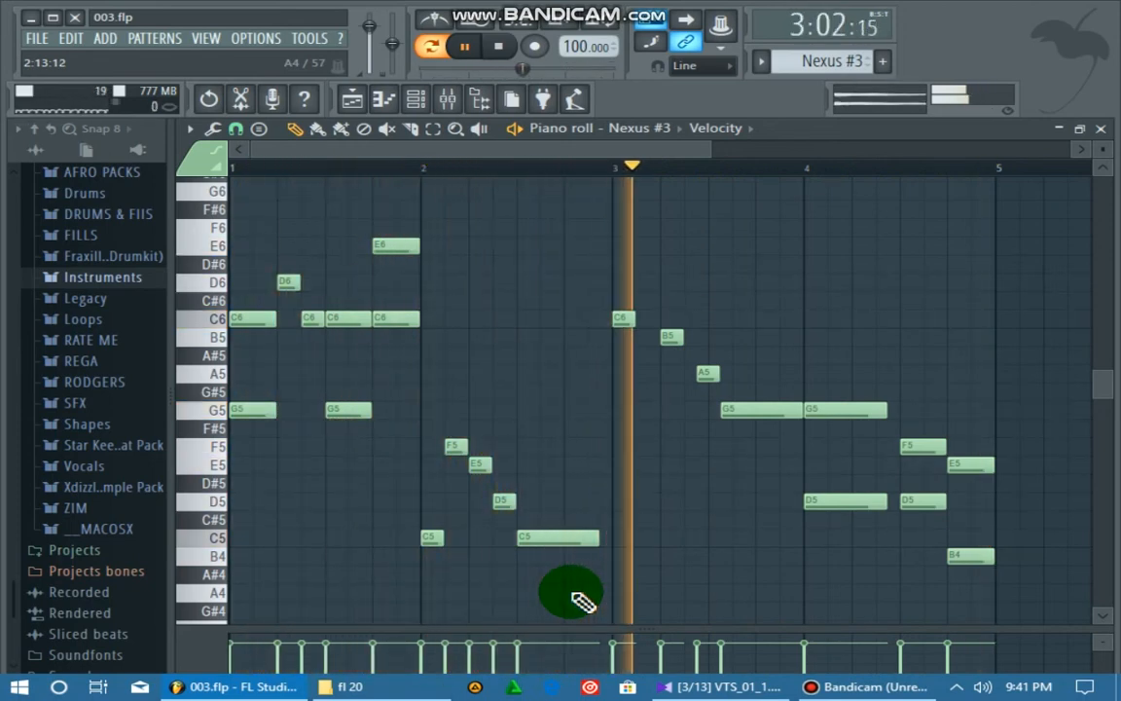
{"action": "left_click", "coordinate": [1100, 127]}
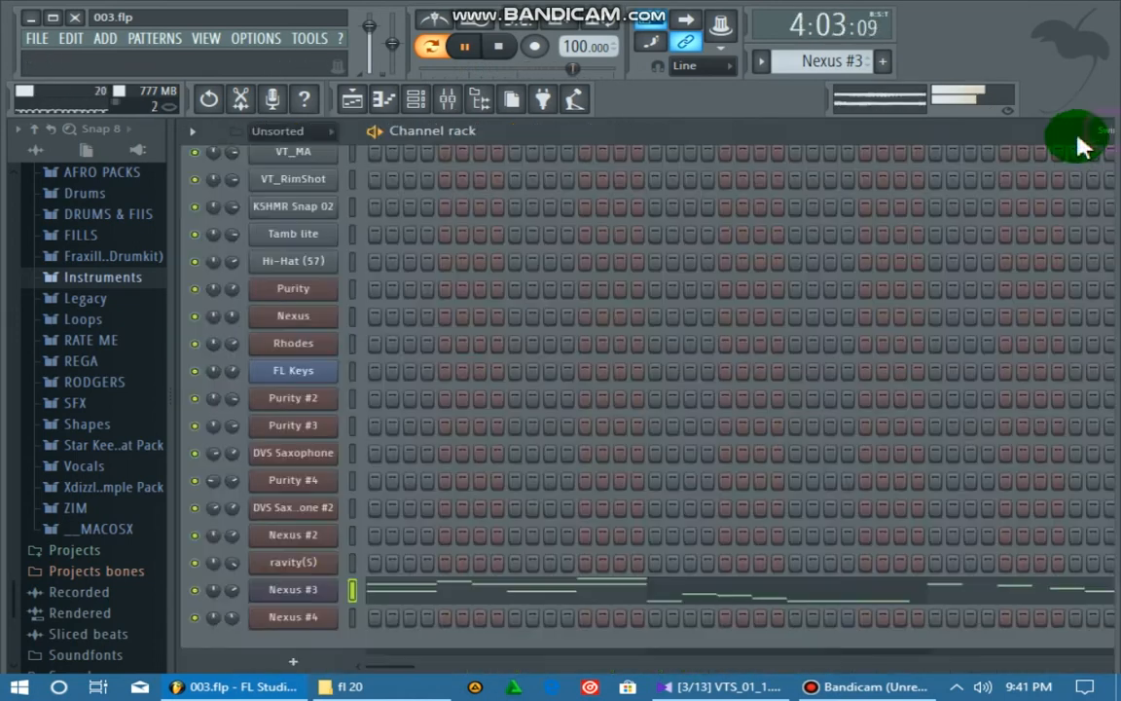
Step: Switch to the Nexus #4 pattern and review its piano roll notes
{"action": "left_click", "coordinate": [757, 56]}
{"action": "left_click", "coordinate": [775, 311]}
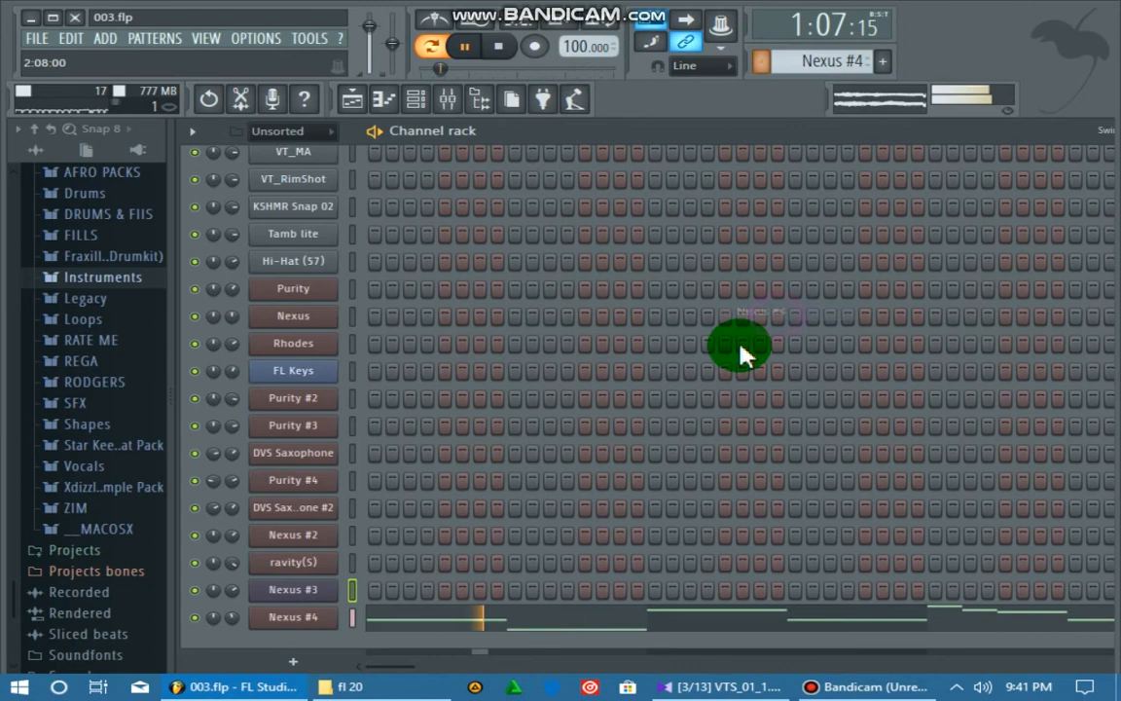
{"action": "left_click", "coordinate": [582, 617]}
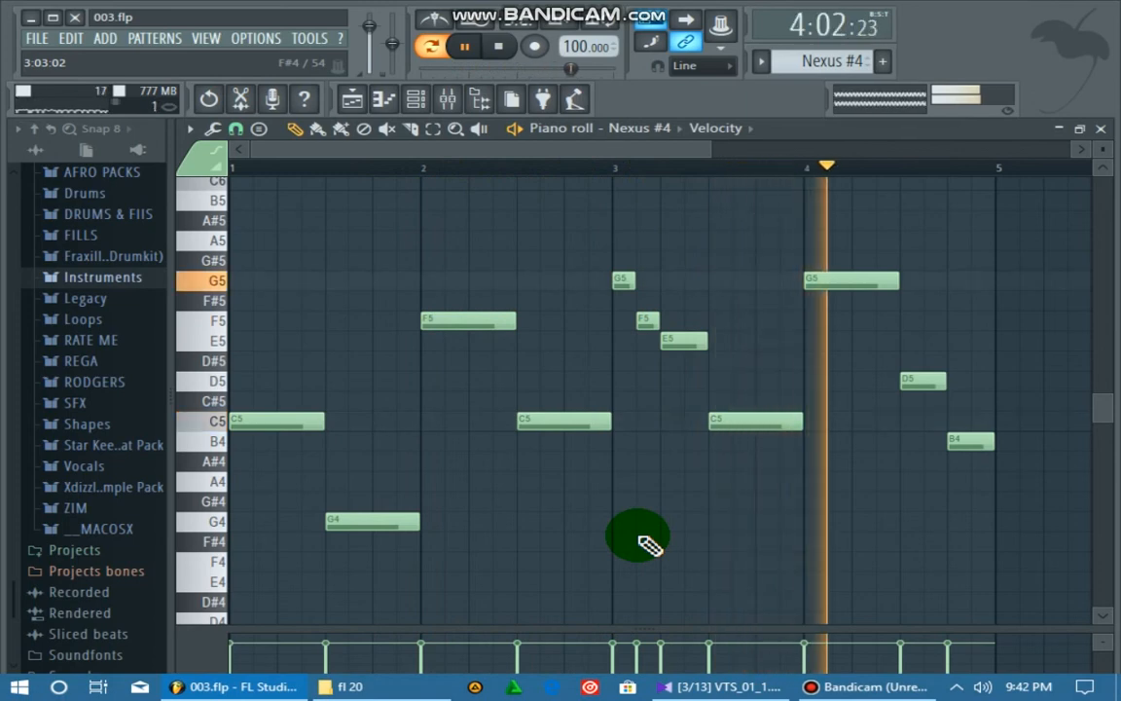
{"action": "left_click", "coordinate": [1101, 129]}
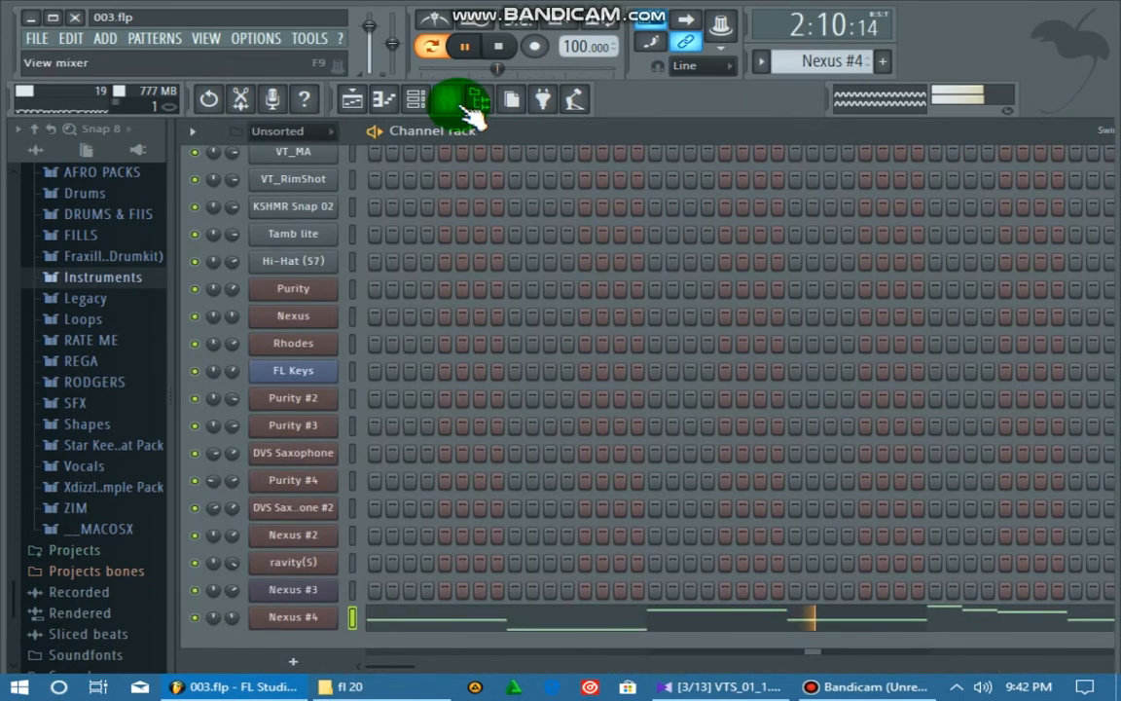
Step: Return to the playlist and play the full song while reviewing the arrangement down to Track 12
{"action": "left_click", "coordinate": [355, 99]}
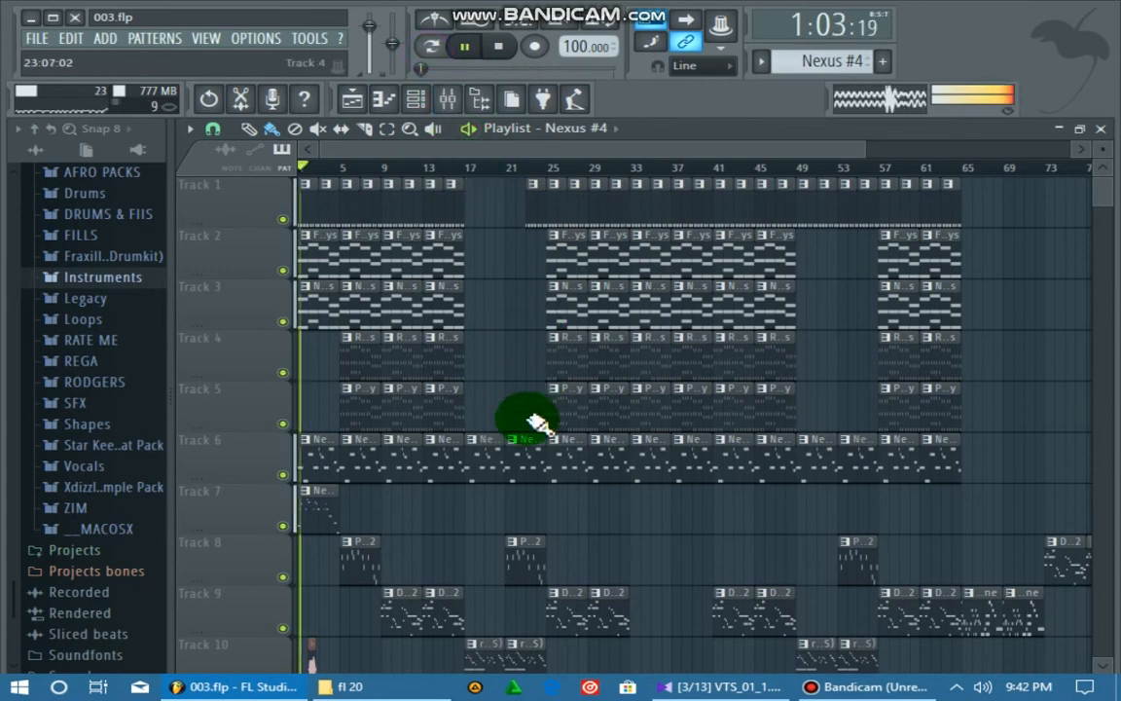
{"action": "scroll", "coordinate": [516, 460], "scroll_direction": "down", "scroll_amount": 2}
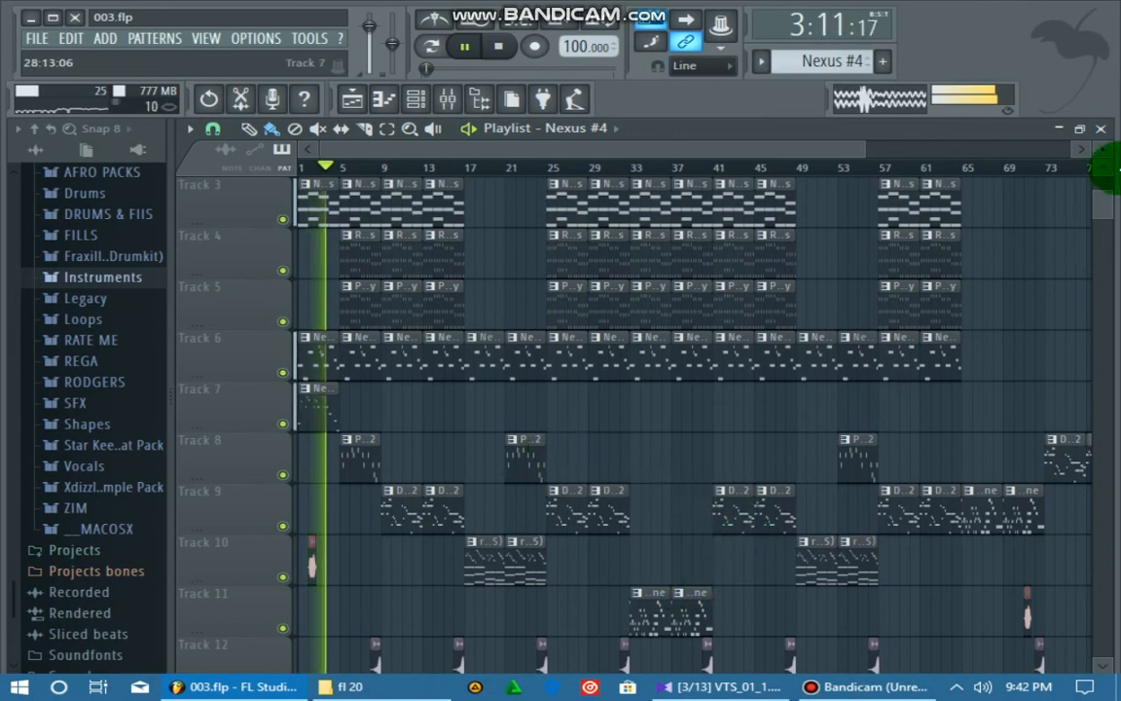
Step: Switch to KMPlayer, close the video player and return to the playlist
{"action": "left_click", "coordinate": [725, 689]}
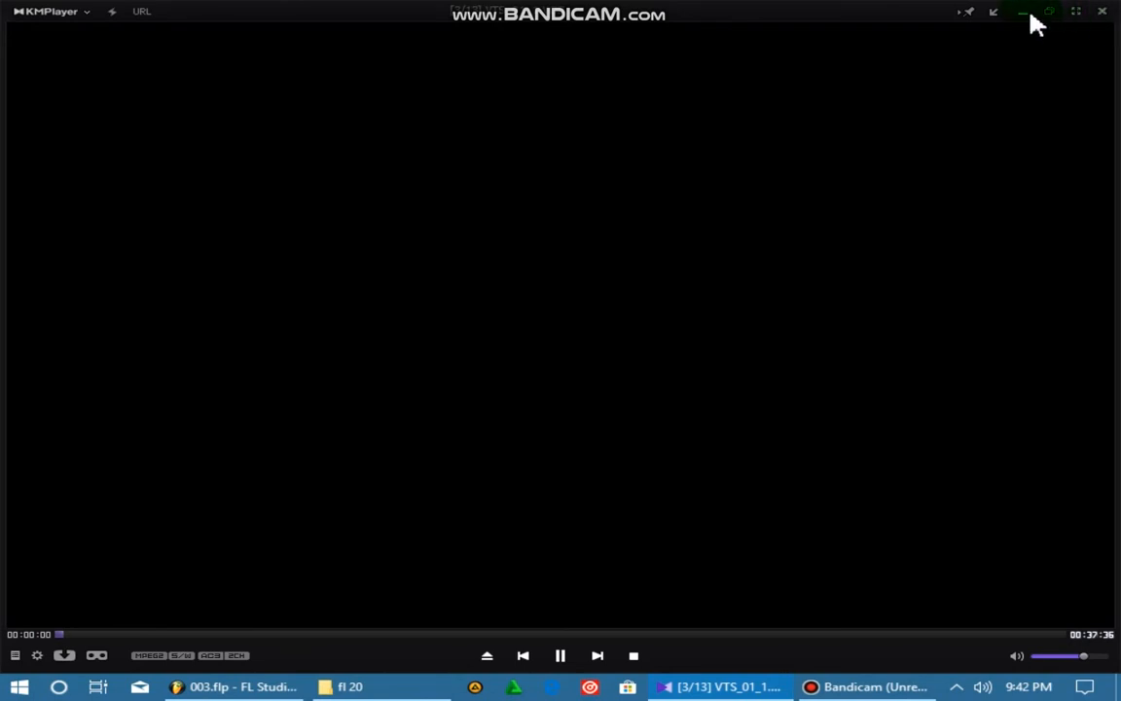
{"action": "left_click", "coordinate": [688, 681]}
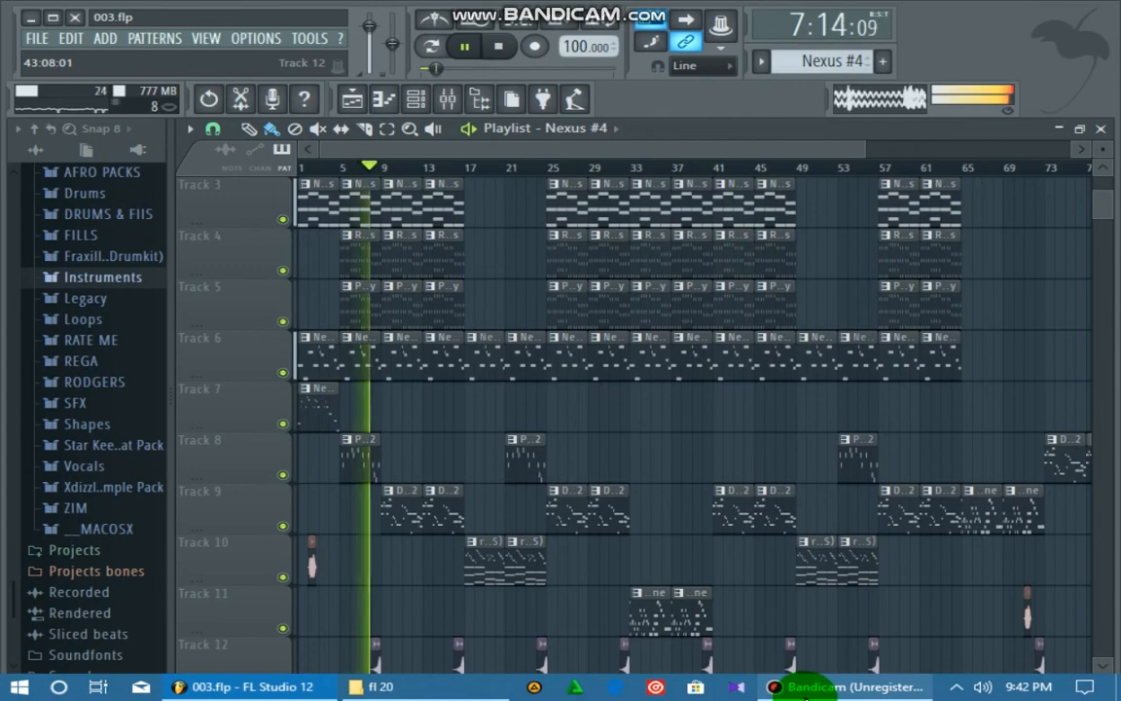
{"action": "mouse_move", "coordinate": [806, 683]}
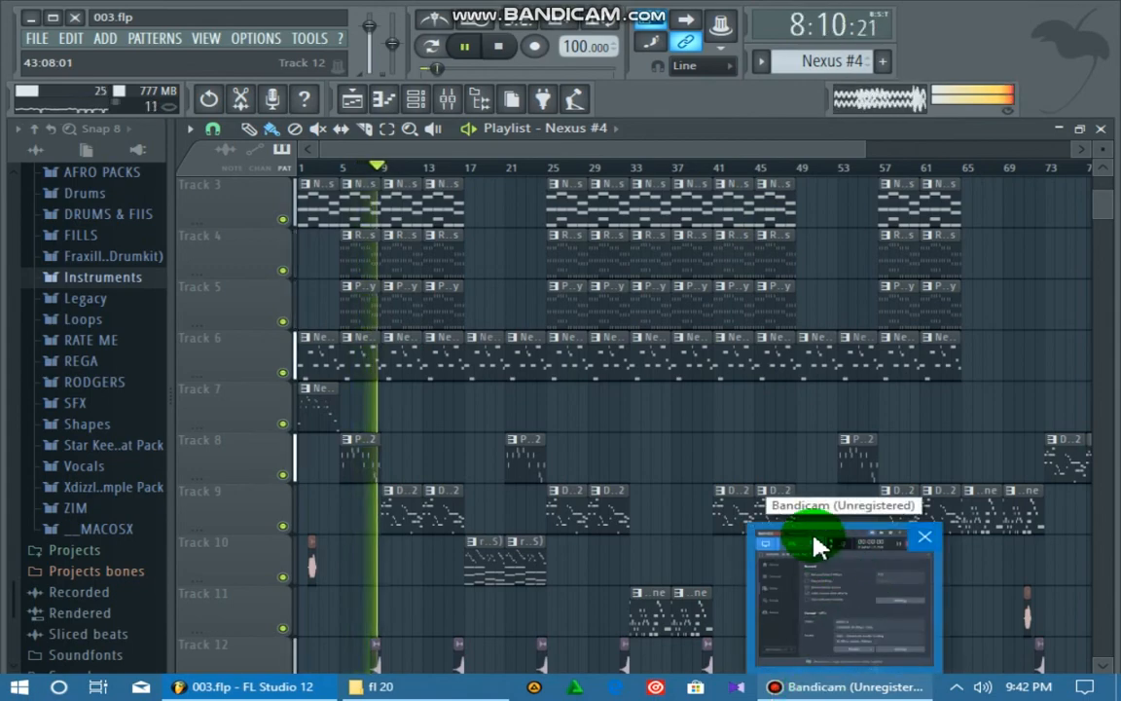